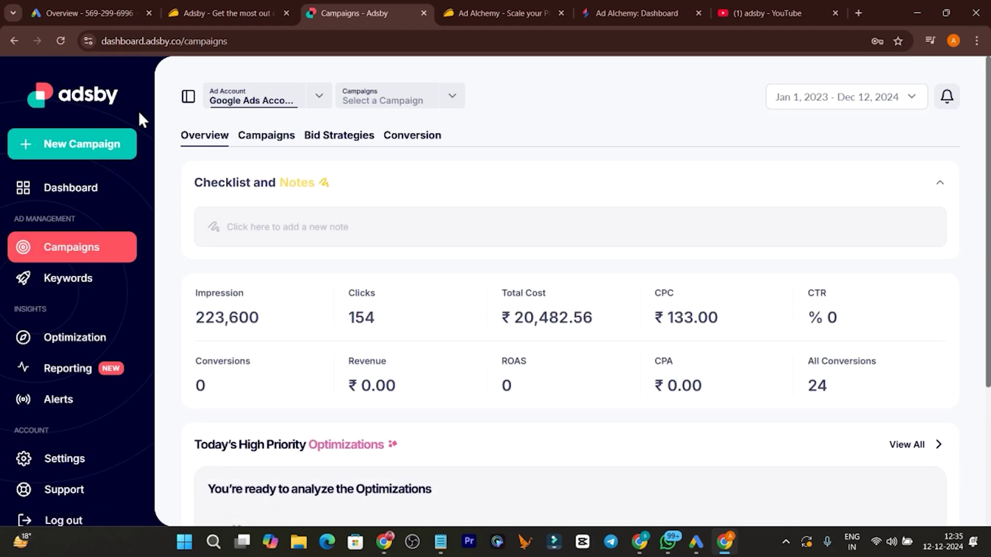
# Compare the Google Ads account overview and its campaign diagnostics with the metrics and optimizations on Adsby's Campaigns overview.
pyautogui.click(111, 10)
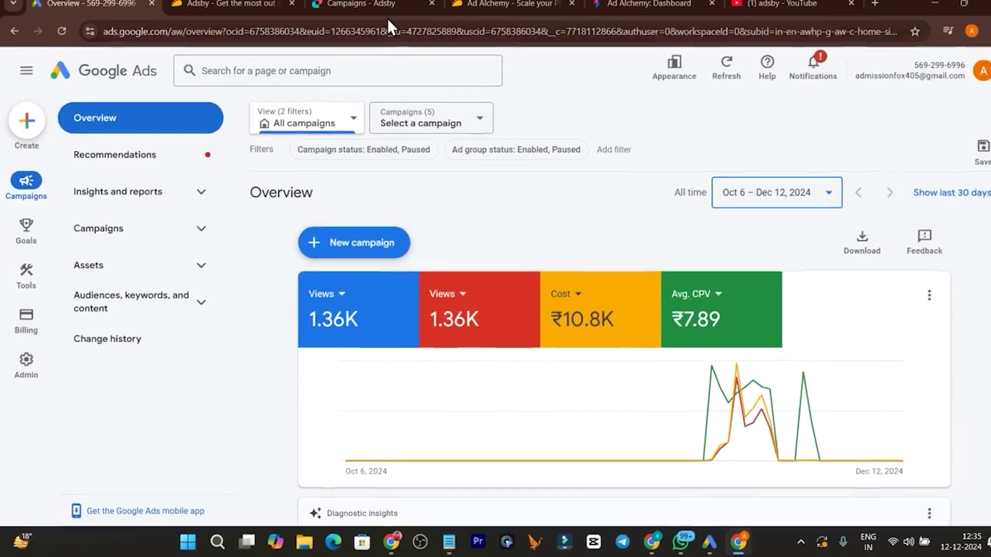
pyautogui.click(371, 13)
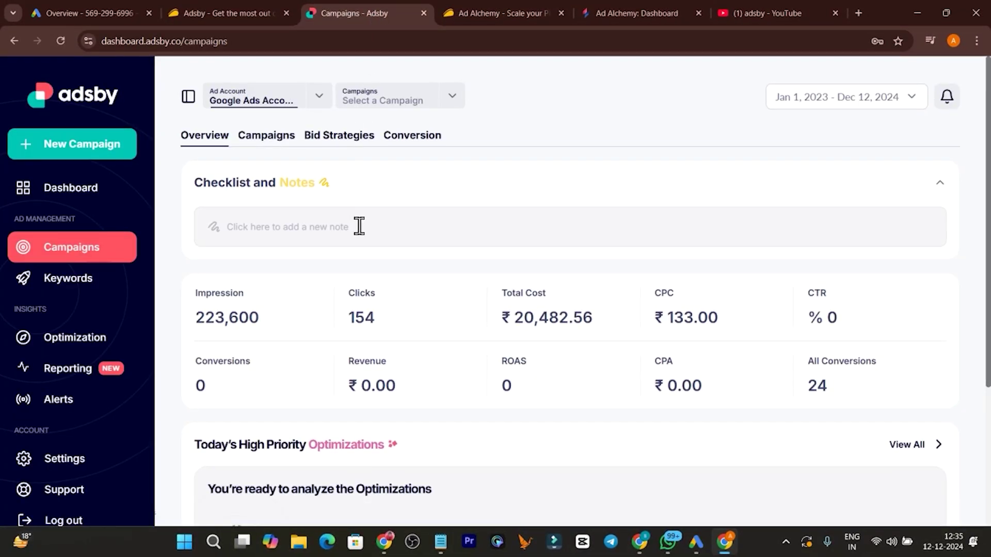
pyautogui.scroll(-4, 354, 294)
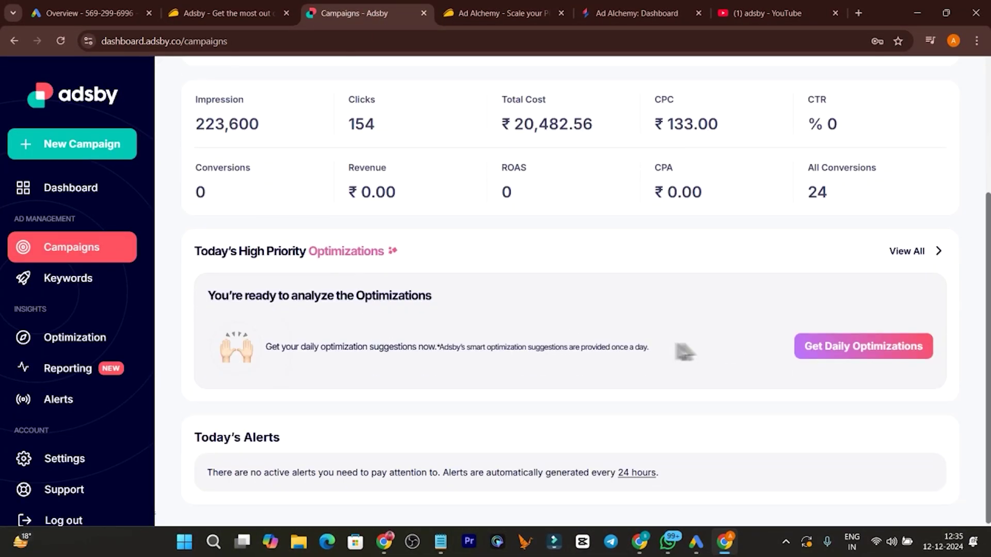
pyautogui.click(102, 19)
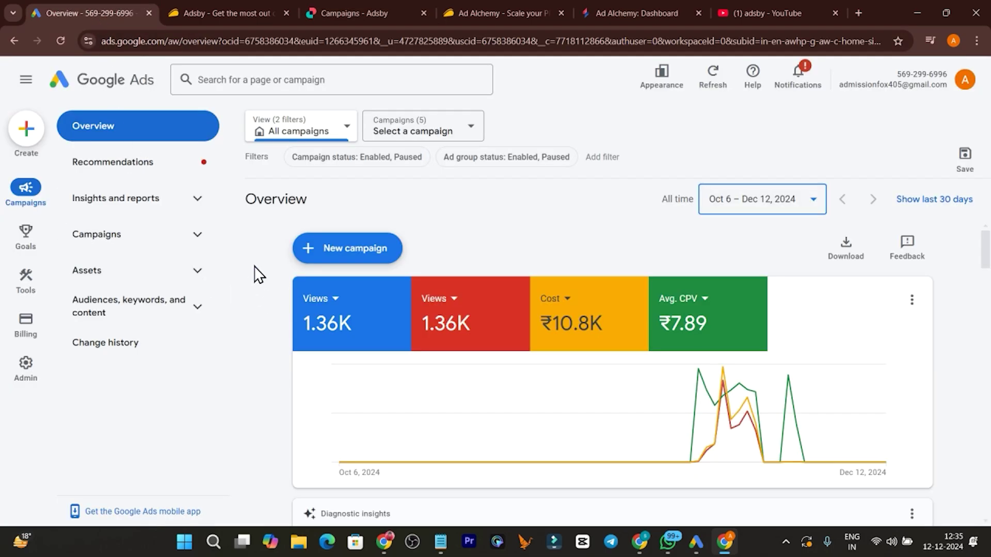
pyautogui.scroll(-4, 258, 273)
pyautogui.scroll(-4, 384, 372)
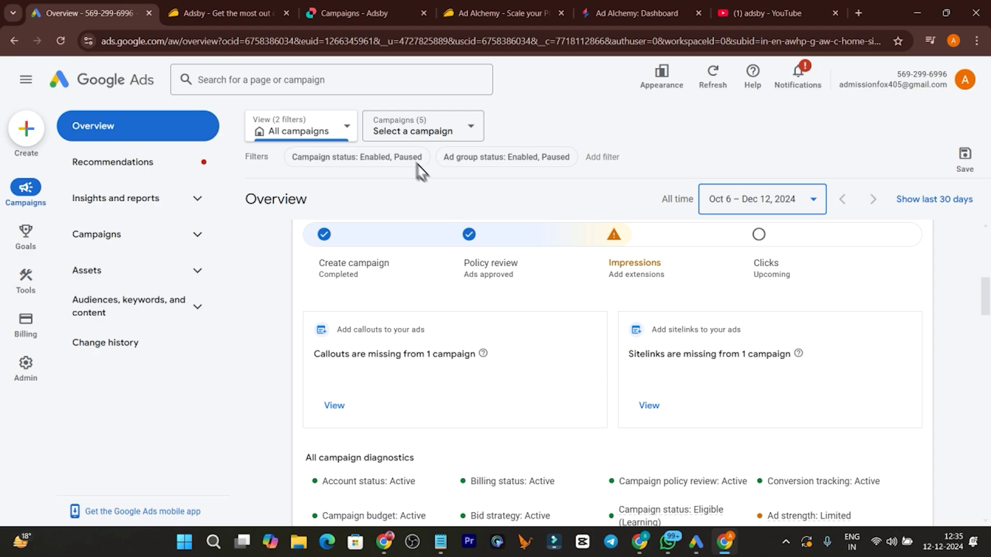
# Dismiss the discount offer on Adsby's AppSumo listing and switch to the YouTube search results for adsby.
pyautogui.click(212, 17)
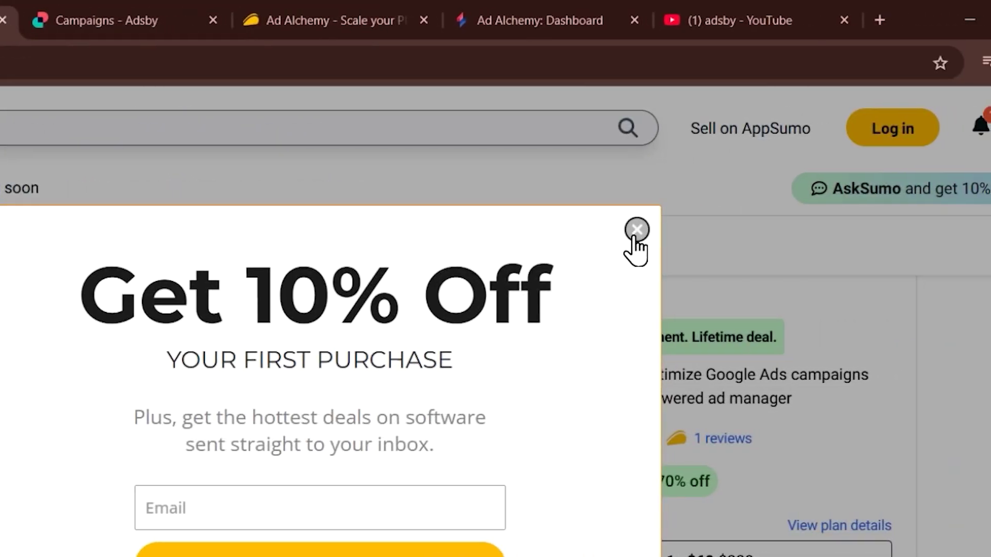
pyautogui.click(979, 225)
pyautogui.click(741, 33)
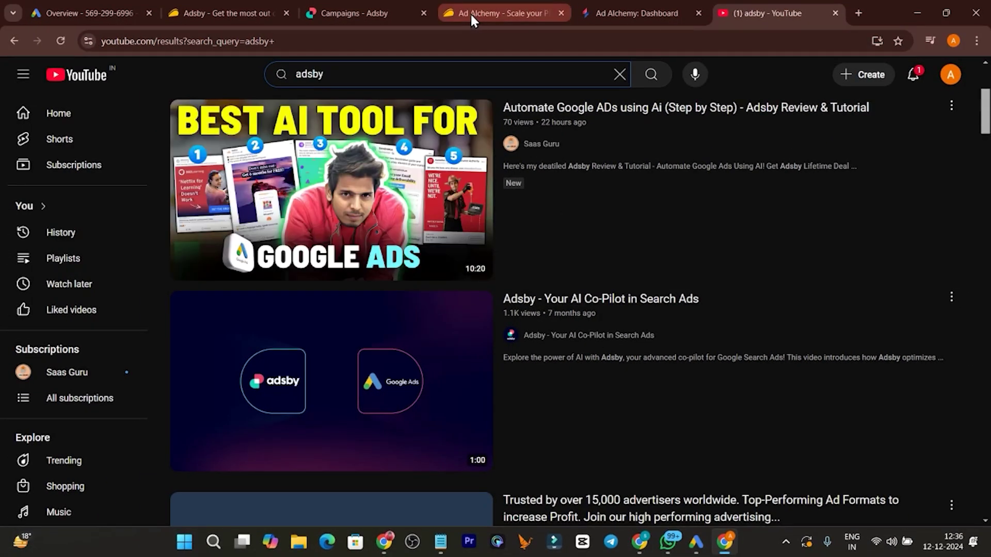
# View the Ad Alchemy AppSumo listing and dashboard, and return to the metrics on Adsby's Campaigns overview.
pyautogui.click(469, 12)
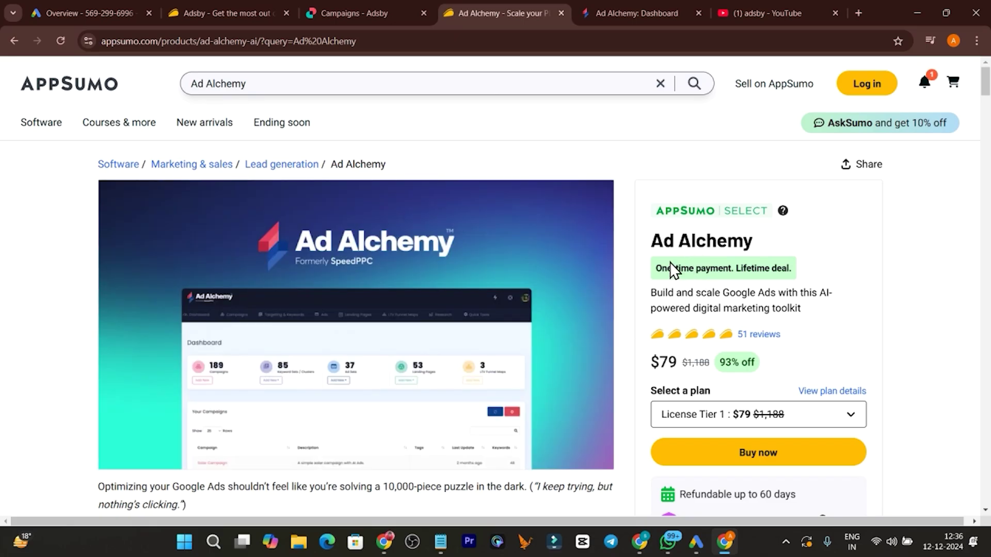
pyautogui.click(644, 19)
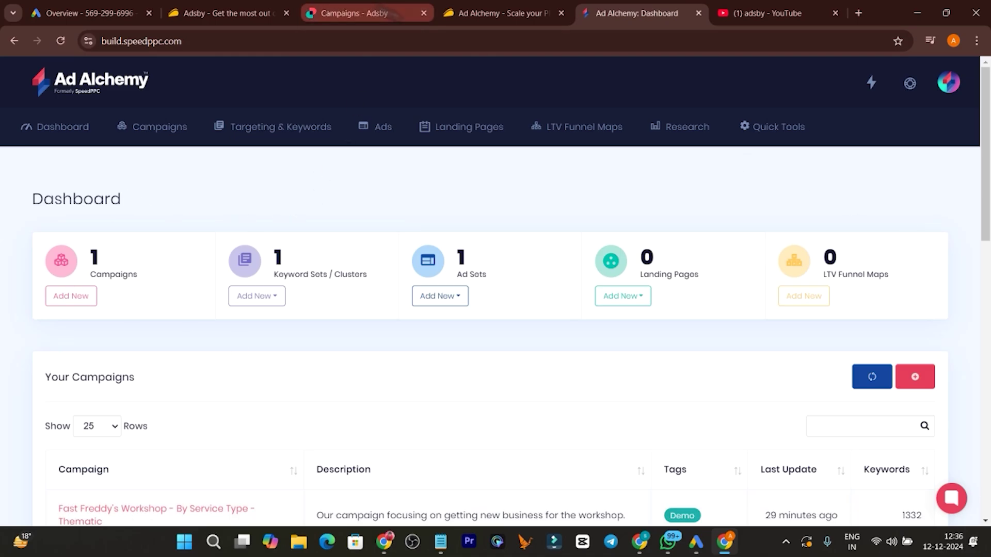
pyautogui.click(354, 13)
pyautogui.scroll(4, 305, 202)
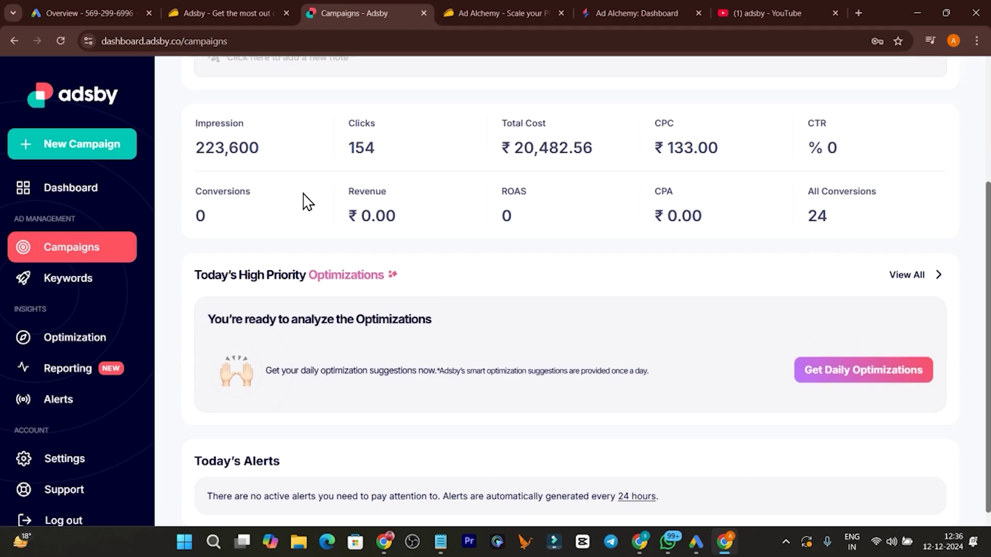
# Review the Ad Alchemy lifetime deal on AppSumo, checking it against Adsby's Campaigns overview.
pyautogui.click(505, 14)
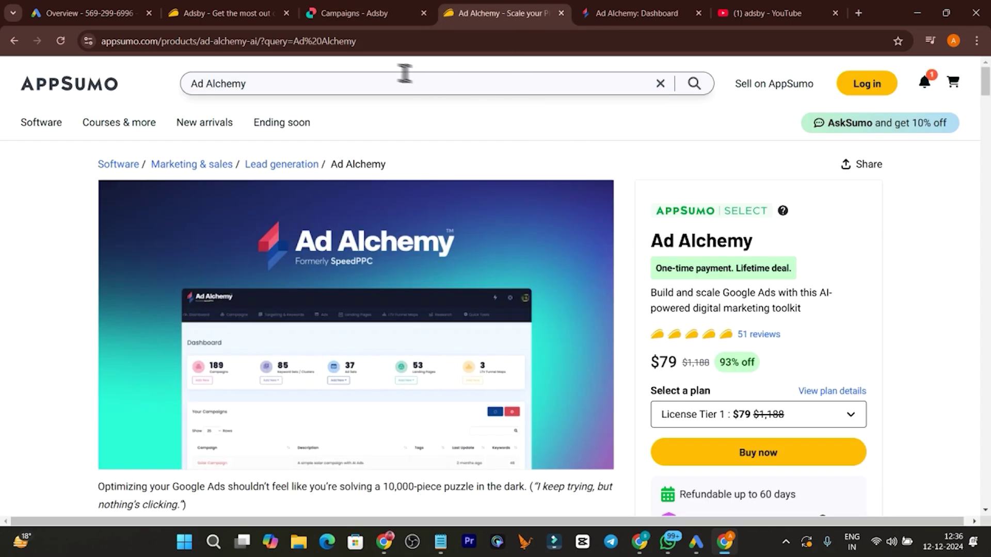
pyautogui.click(354, 16)
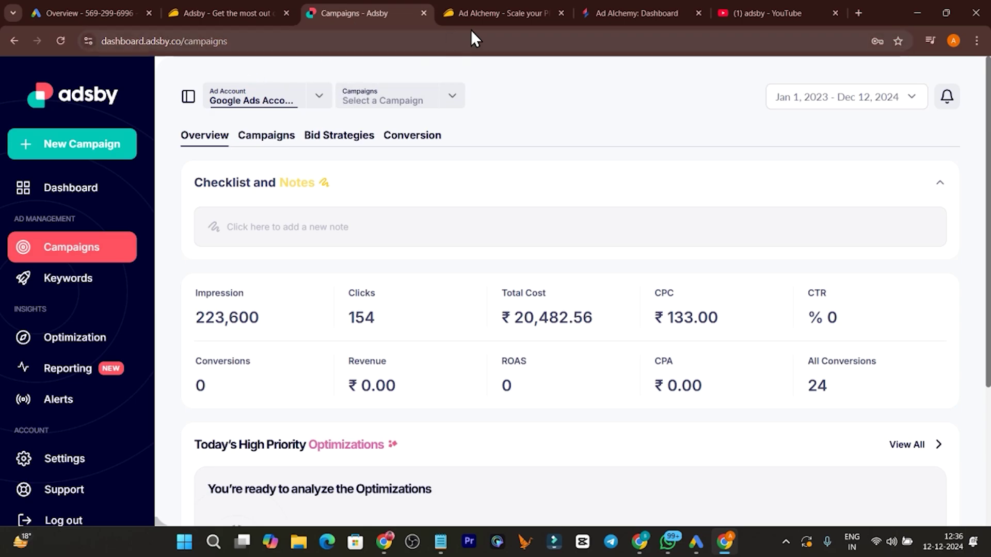
pyautogui.click(480, 15)
pyautogui.scroll(-2, 639, 188)
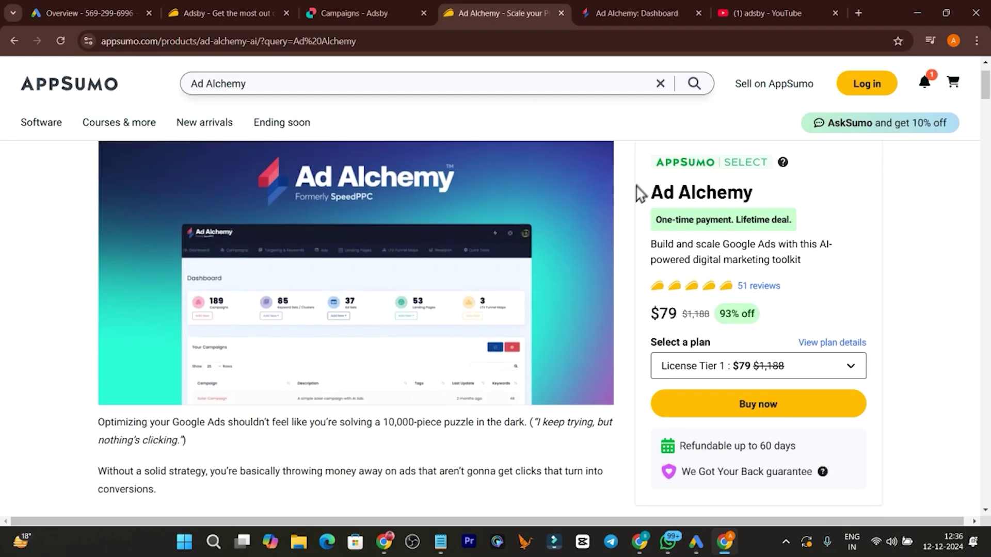
pyautogui.scroll(2, 629, 265)
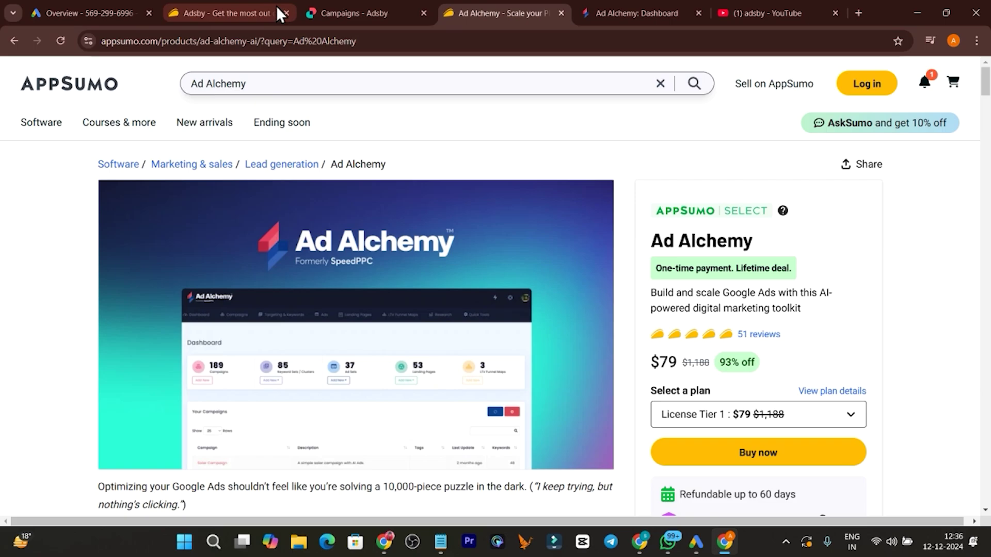
# Compare the lifetime deal prices and license tiers on the Adsby and Ad Alchemy AppSumo listings.
pyautogui.click(252, 5)
pyautogui.scroll(6, 743, 411)
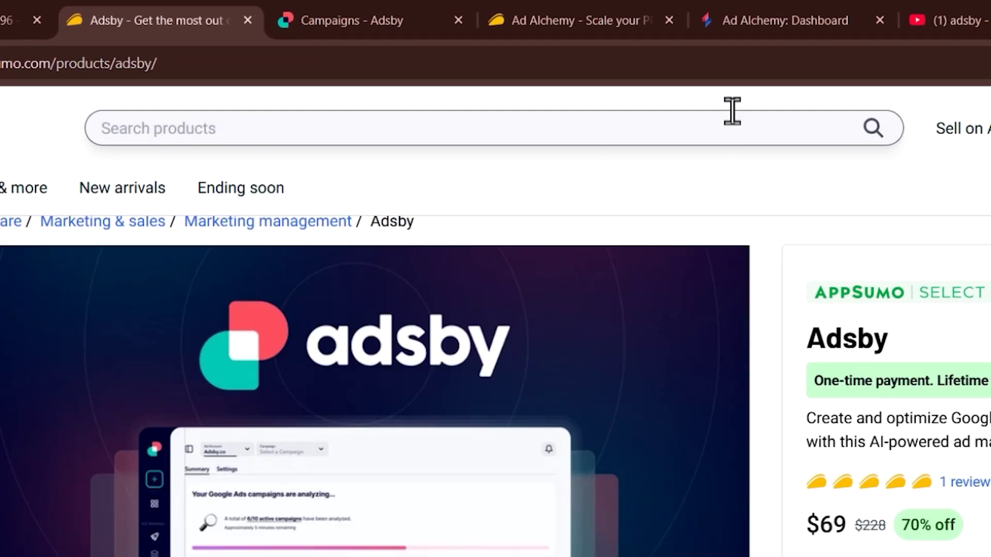
pyautogui.click(746, 21)
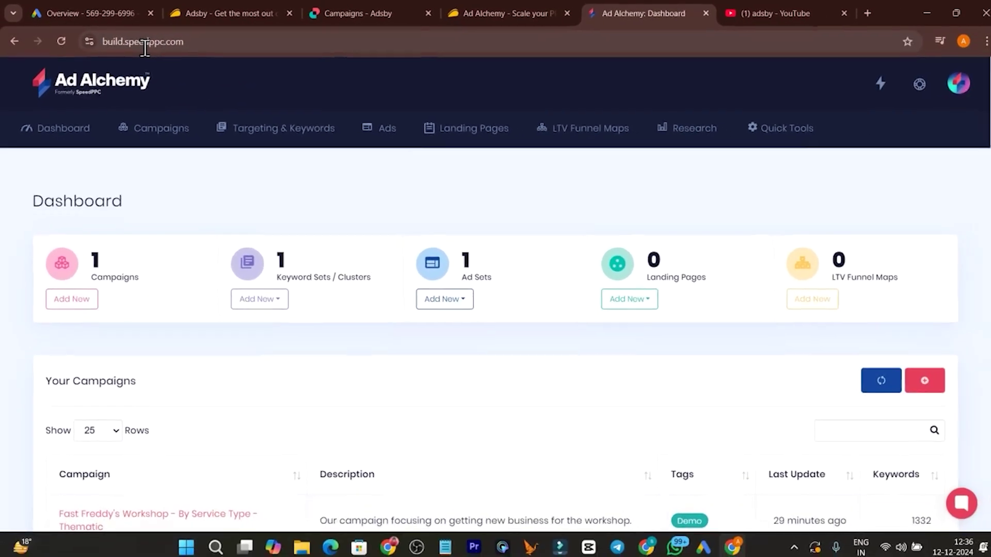
pyautogui.click(492, 15)
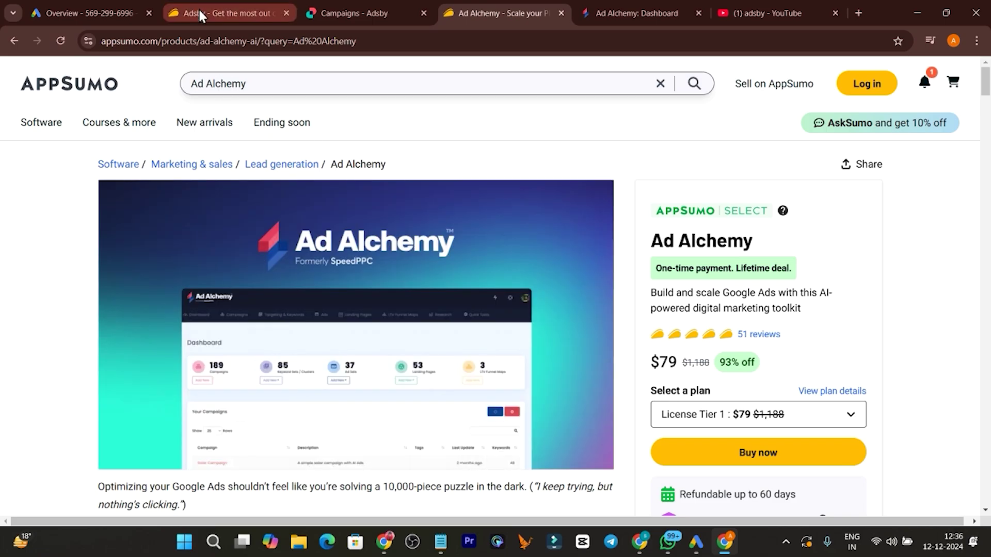
pyautogui.click(222, 13)
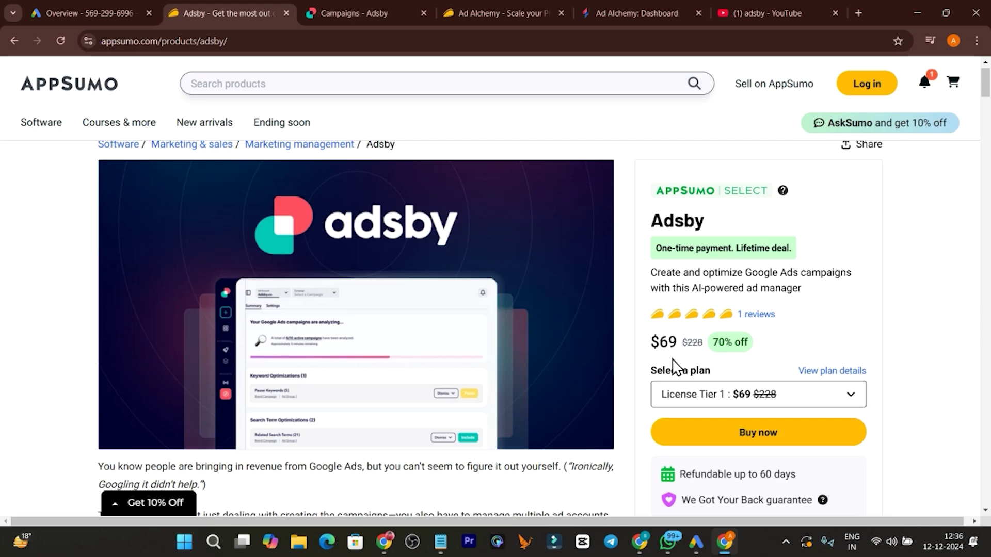
pyautogui.click(493, 14)
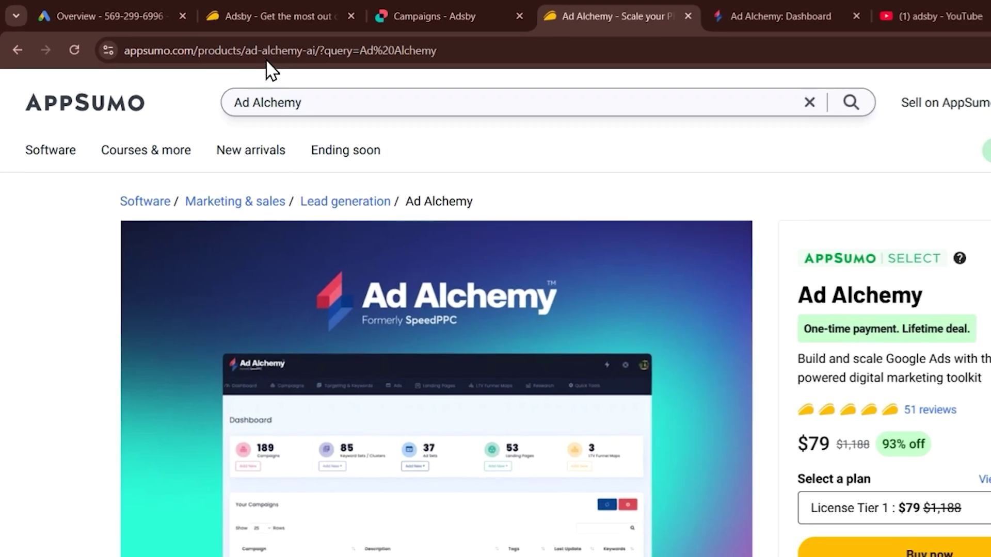
pyautogui.click(335, 22)
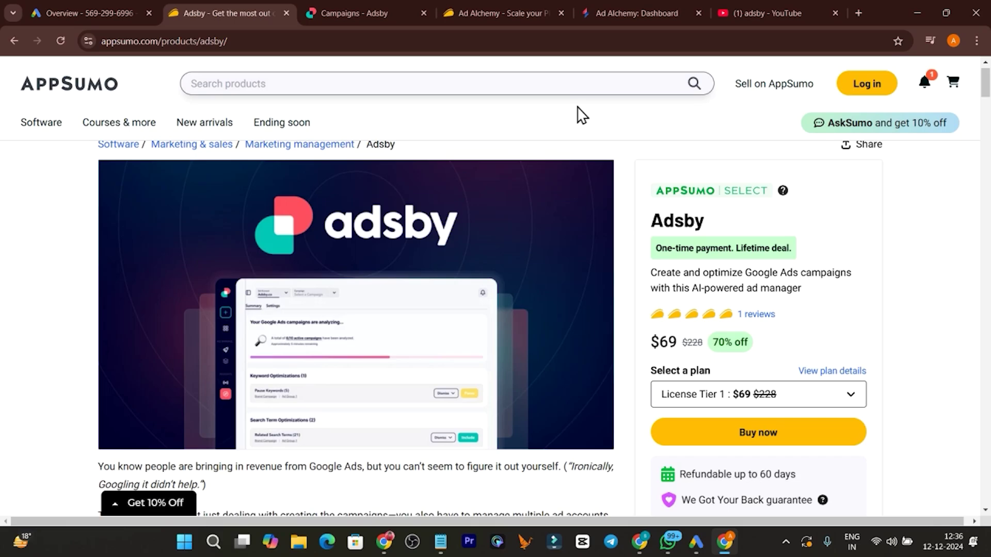
# View the Ad Alchemy dashboard side by side with Adsby's Campaigns overview to compare the two tools' interfaces.
pyautogui.click(496, 14)
pyautogui.click(614, 11)
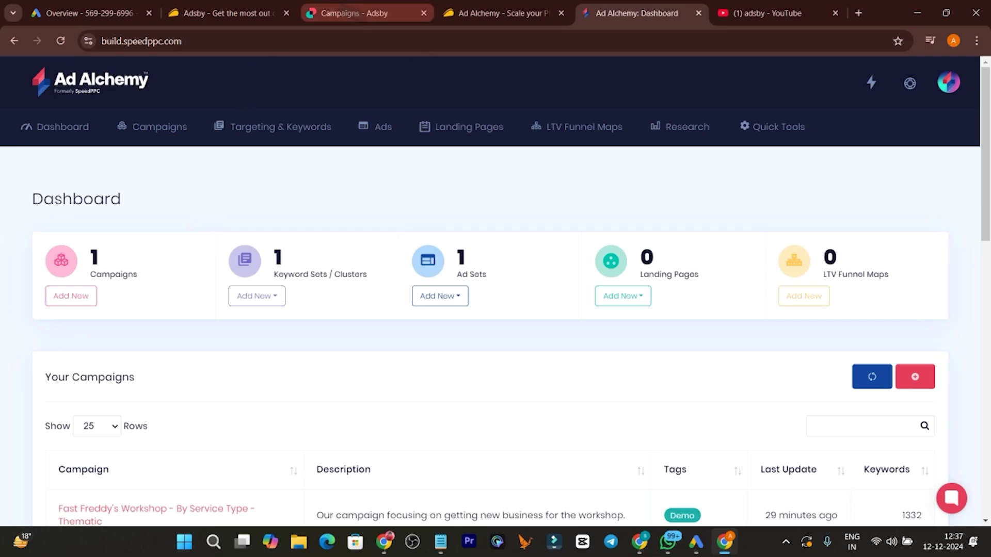
pyautogui.click(354, 13)
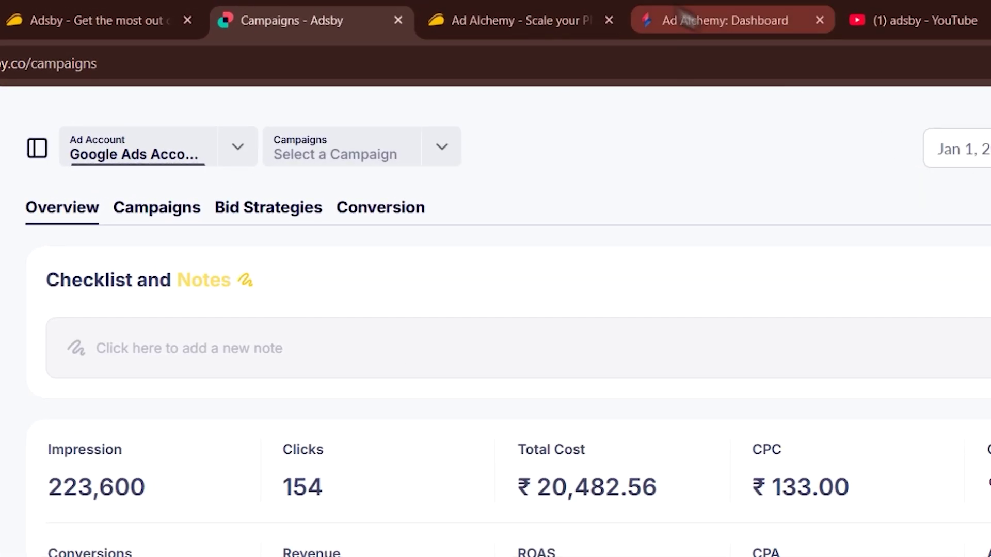
# Open the Fast Freddy's Workshop demo campaign in Ad Alchemy and examine its Campaign Setup platform, ad type and campaign type options.
pyautogui.click(686, 18)
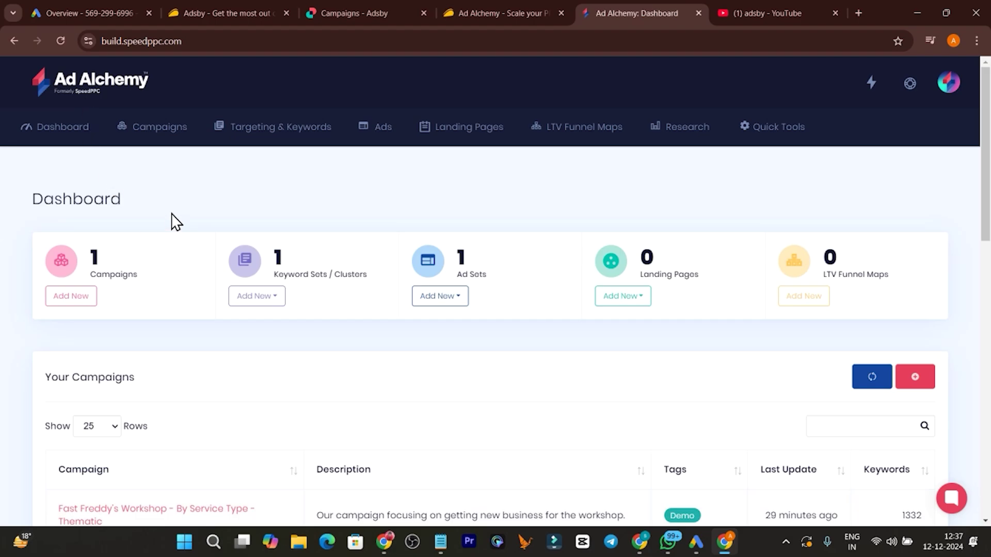
pyautogui.scroll(-3, 174, 222)
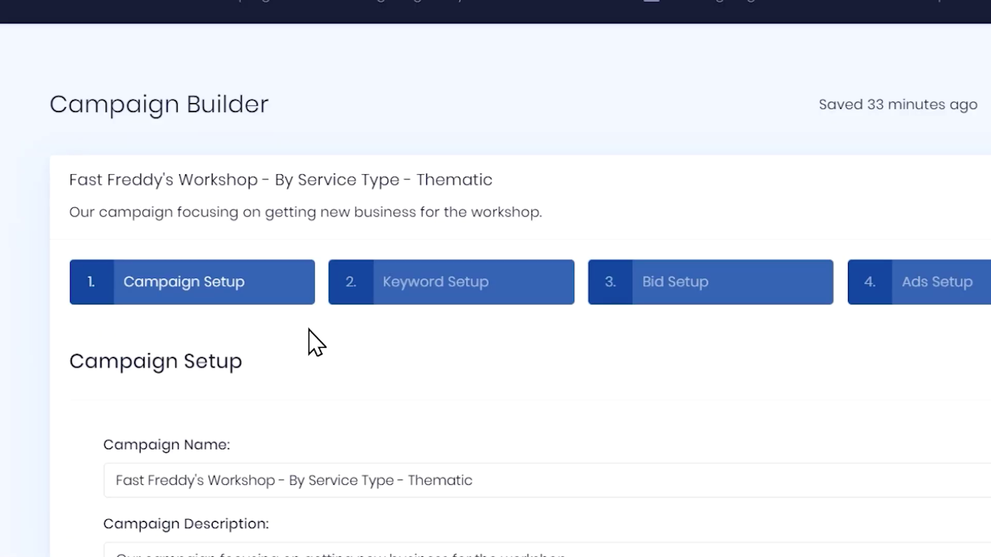
pyautogui.scroll(-2, 310, 342)
pyautogui.scroll(-2, 193, 215)
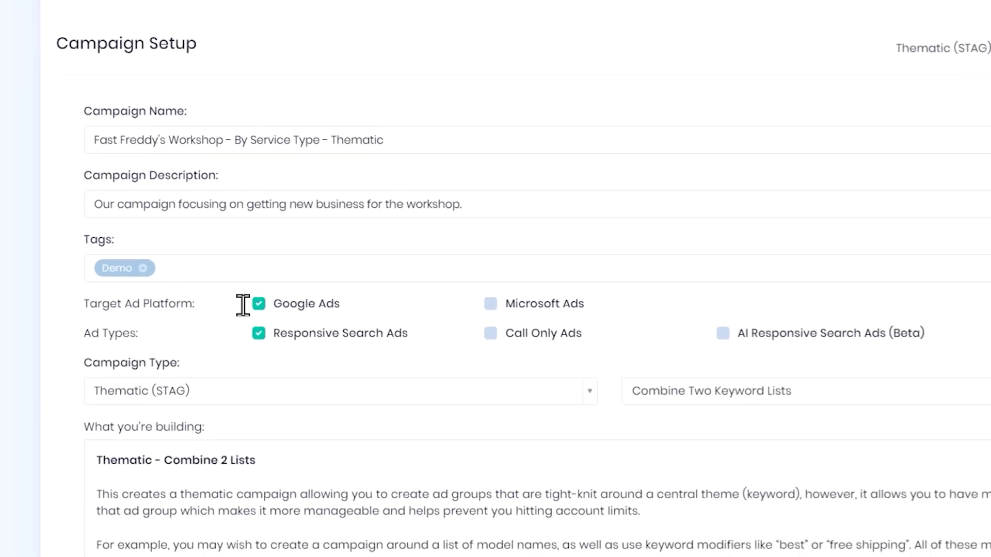
pyautogui.scroll(-3, 170, 248)
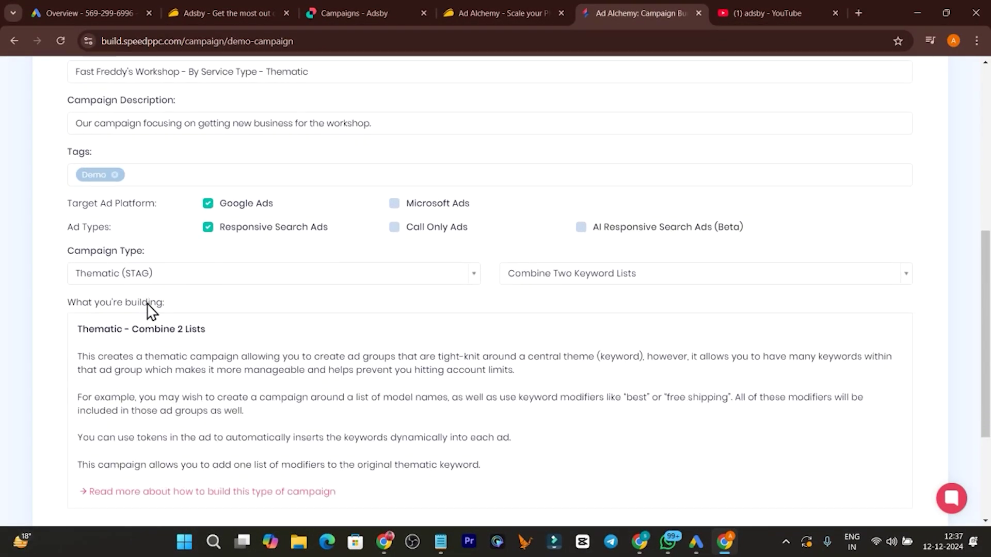
pyautogui.scroll(-1, 149, 310)
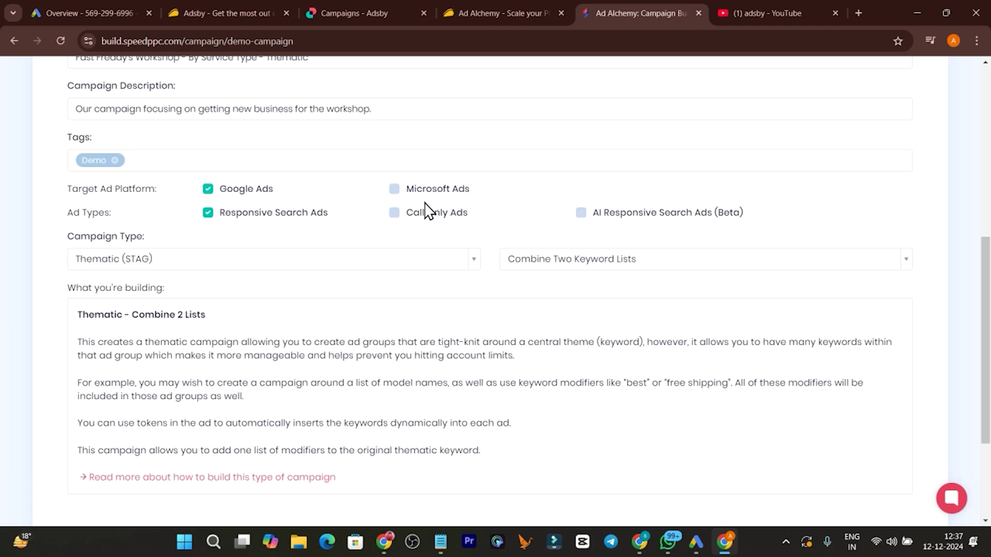
pyautogui.scroll(3, 426, 212)
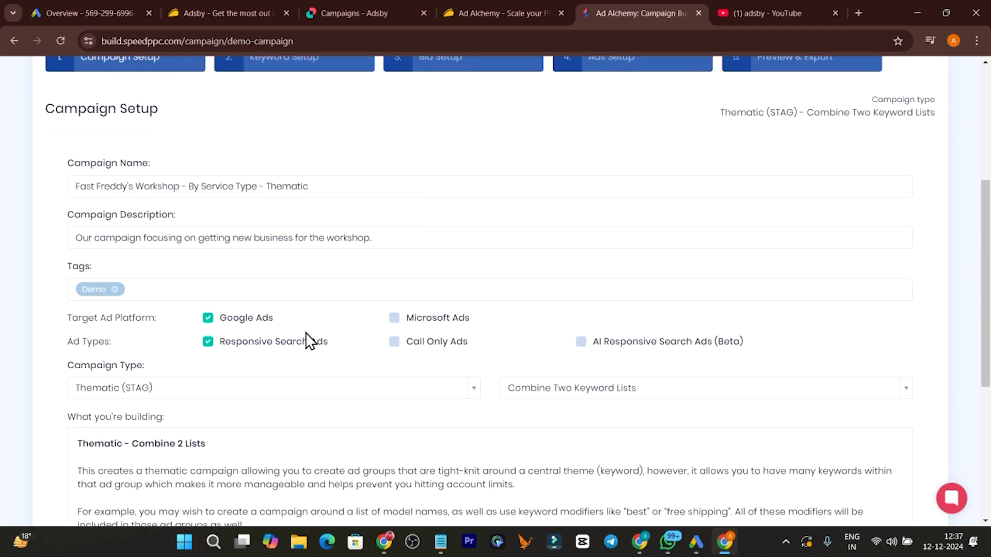
pyautogui.scroll(-2, 231, 340)
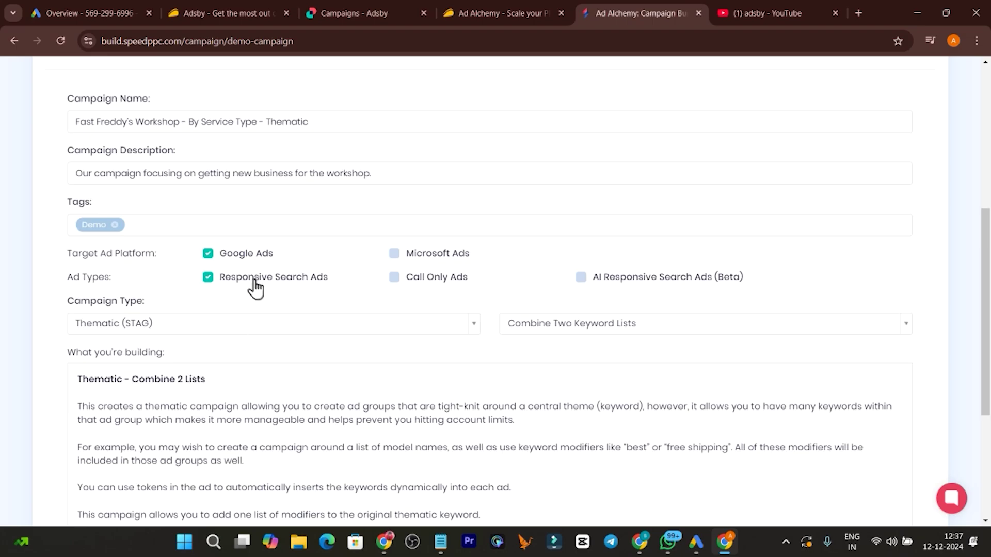
pyautogui.scroll(6, 251, 302)
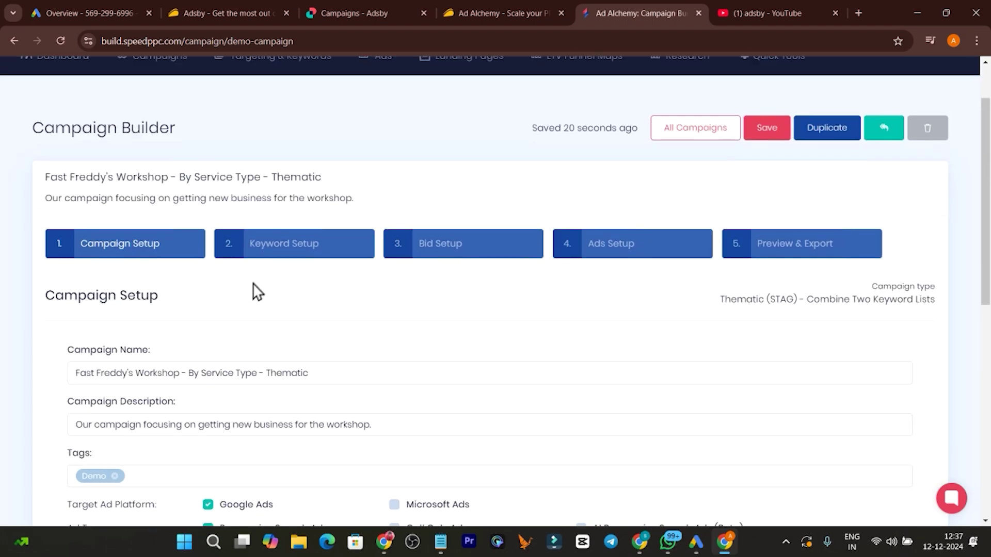
# Open the campaign's Keyword Setup stage and look through the Seed Keywords and Expansion 1 lists.
pyautogui.click(283, 258)
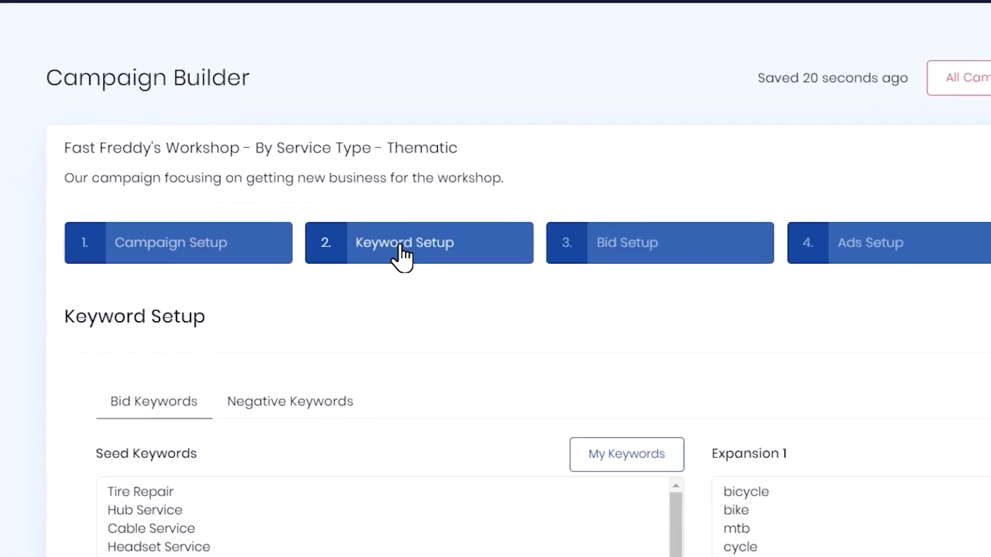
pyautogui.scroll(-5, 413, 256)
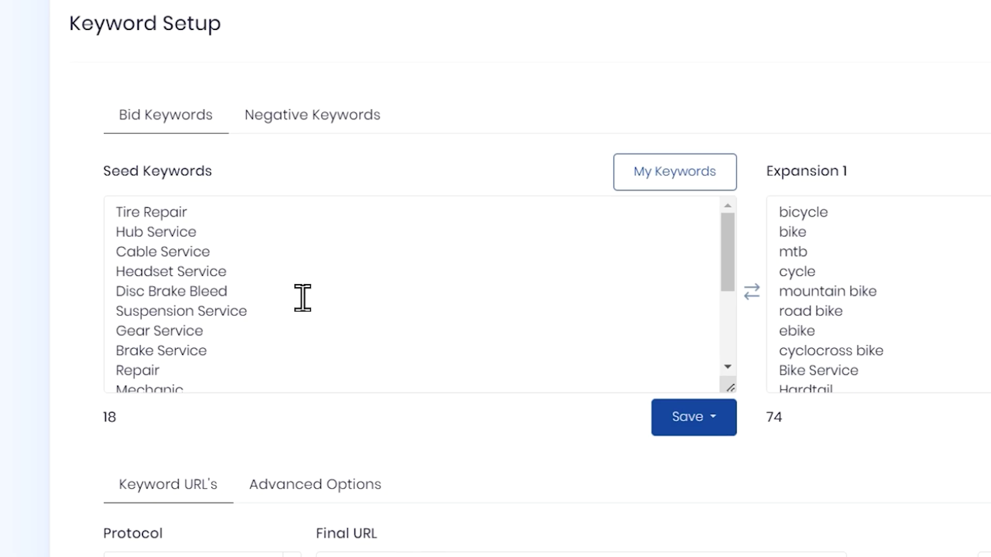
pyautogui.scroll(-2, 286, 258)
pyautogui.scroll(-2, 286, 258)
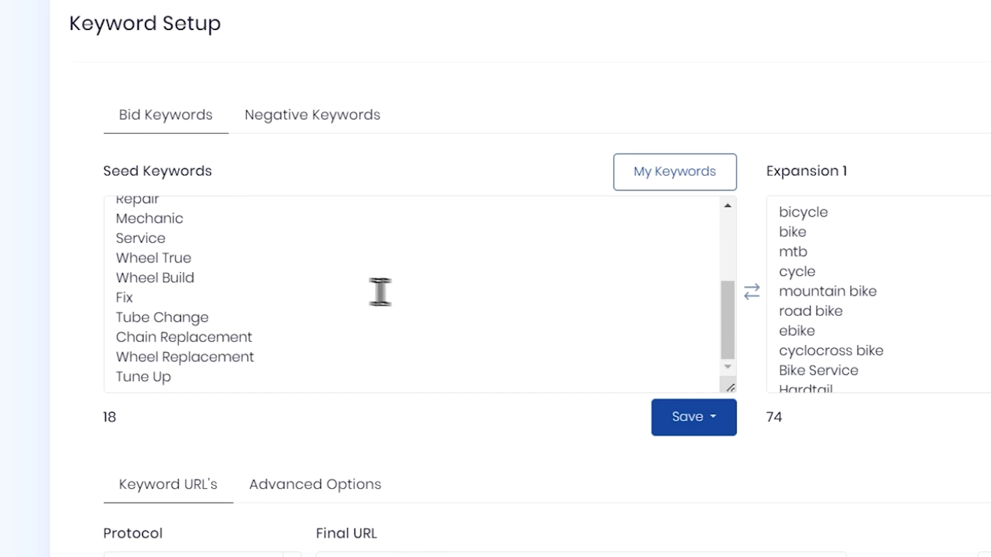
pyautogui.scroll(3, 621, 329)
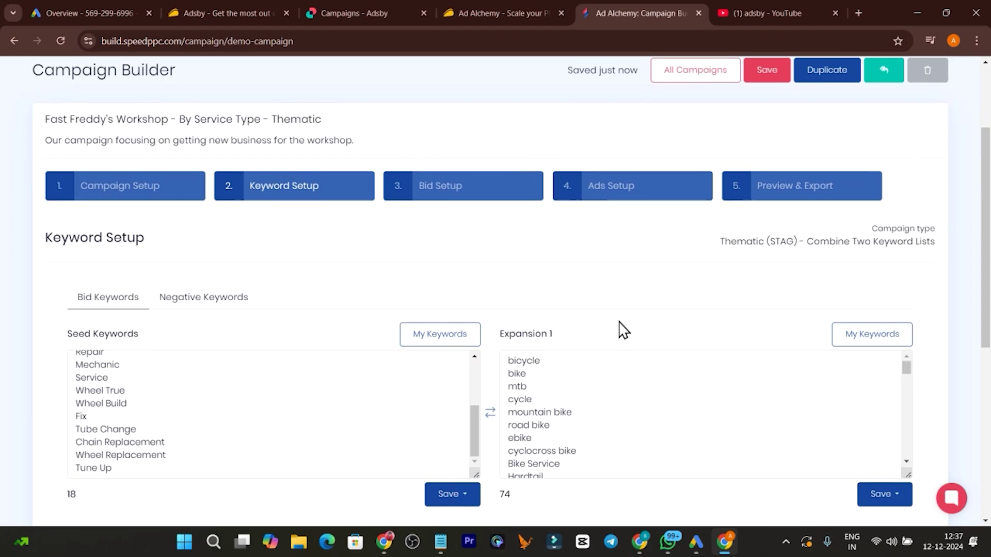
pyautogui.scroll(-3, 664, 313)
pyautogui.scroll(-2, 619, 269)
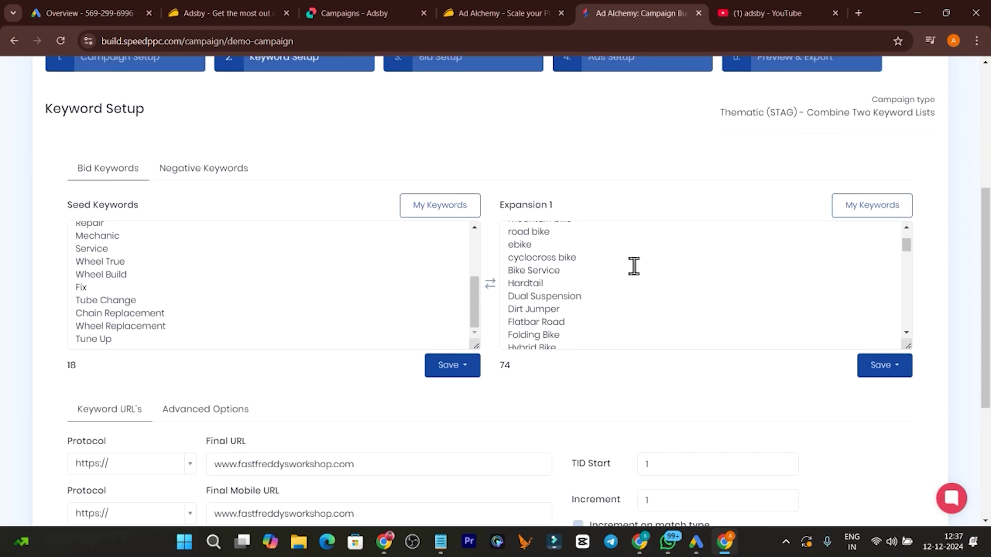
# View the Google Ads Overview and Adsby's Campaigns page for comparison with Ad Alchemy's Keyword Setup stage, and return to Ad Alchemy.
pyautogui.scroll(-3, 633, 265)
pyautogui.click(134, 9)
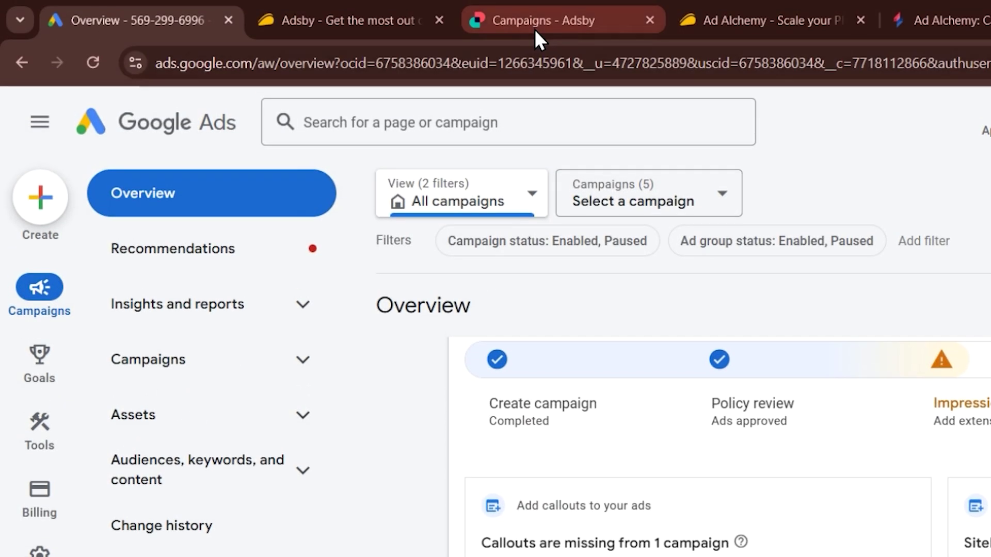
pyautogui.click(535, 33)
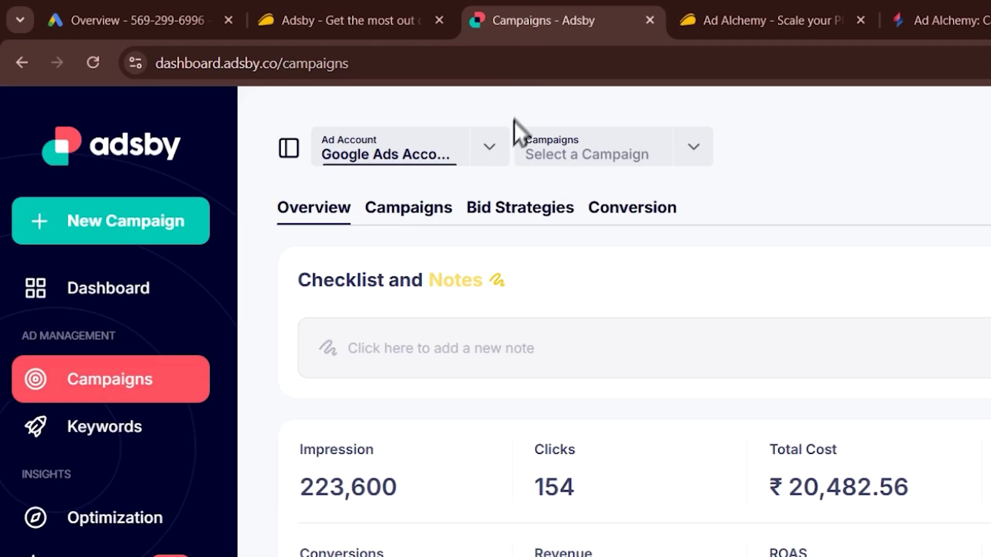
pyautogui.click(761, 21)
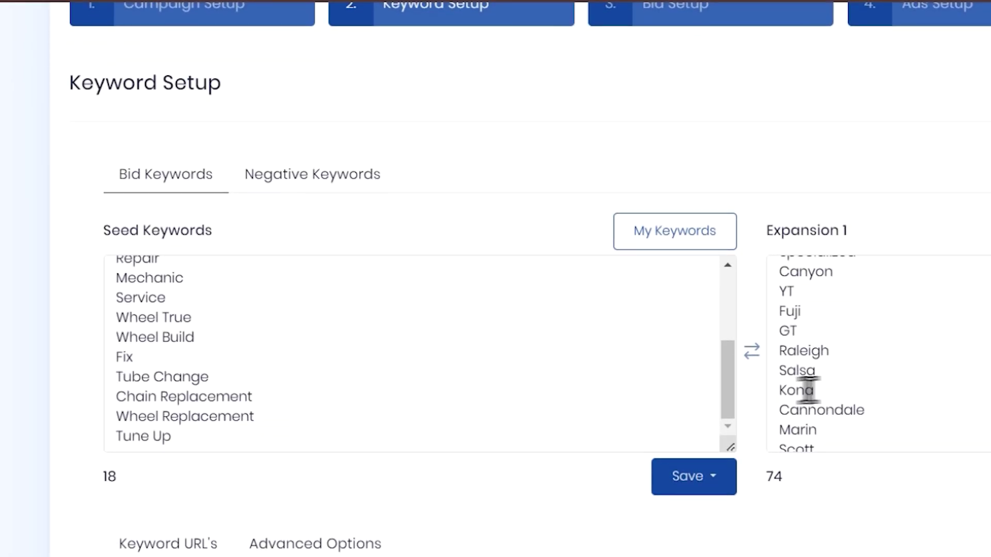
# Review the Keyword URL's settings in Keyword Setup and examine the match types and CPC bids in the Bid Setup stage.
pyautogui.scroll(-3, 966, 435)
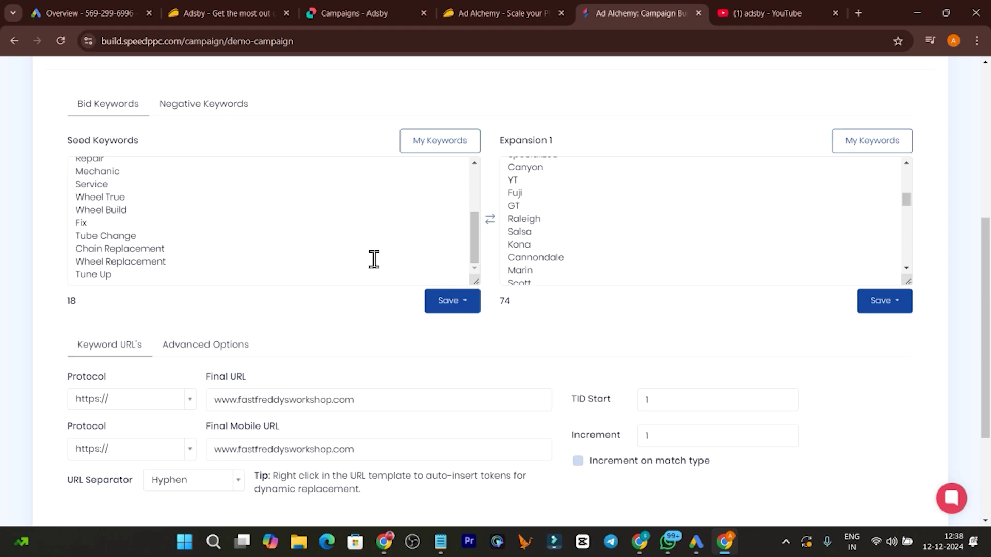
pyautogui.scroll(-2, 355, 309)
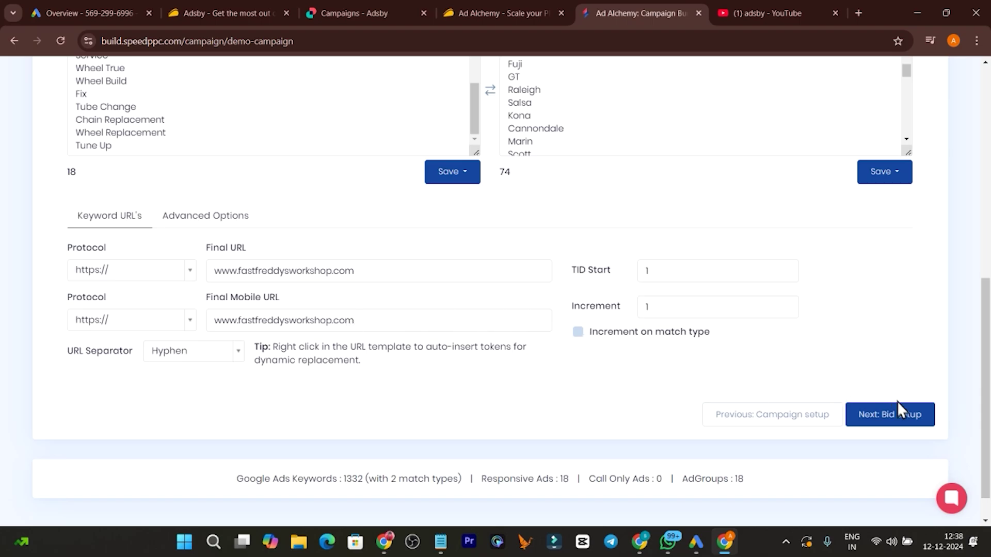
pyautogui.click(898, 430)
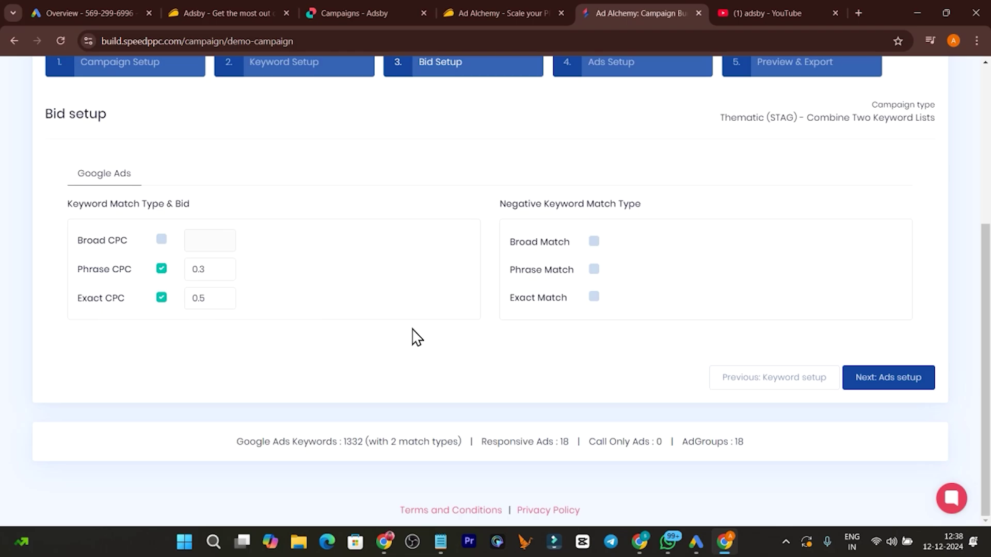
pyautogui.scroll(3, 417, 337)
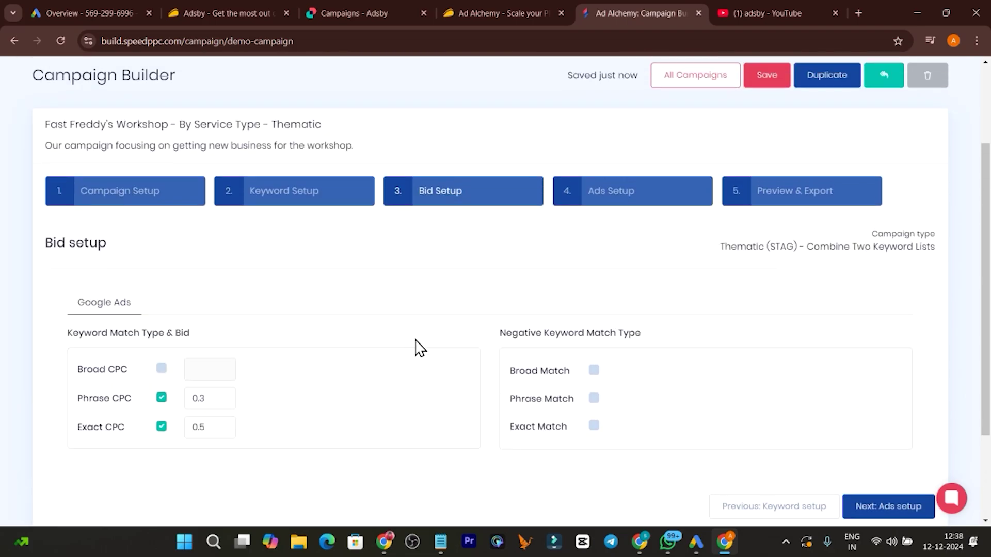
# Open the Ads Setup stage and examine Ad Set 1's headlines, descriptions and ad preview.
pyautogui.click(619, 193)
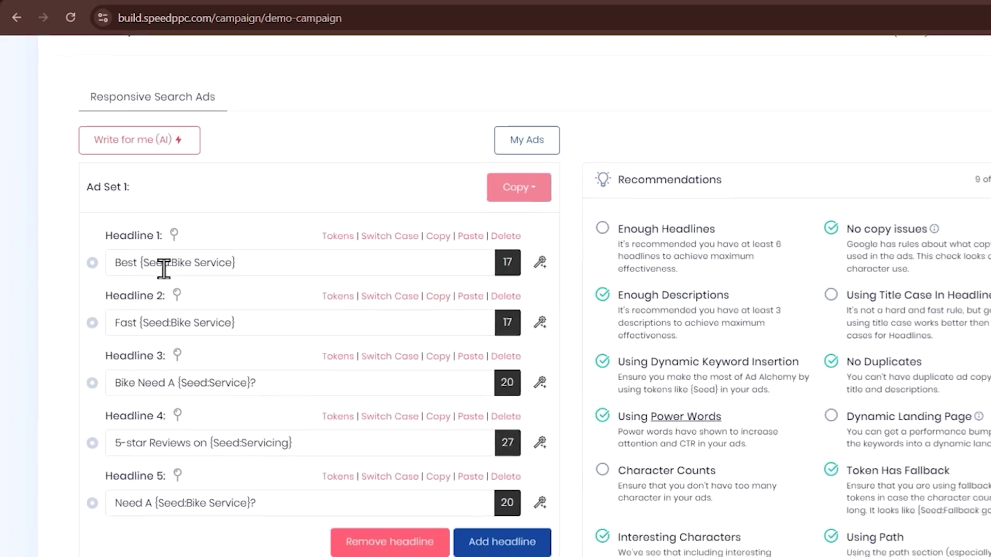
pyautogui.scroll(-1, 217, 271)
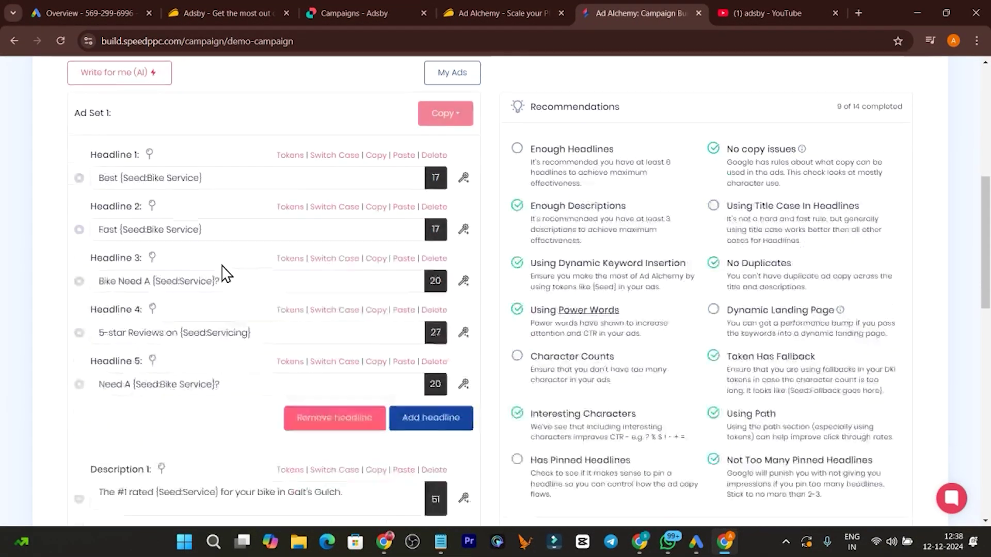
pyautogui.scroll(-4, 222, 274)
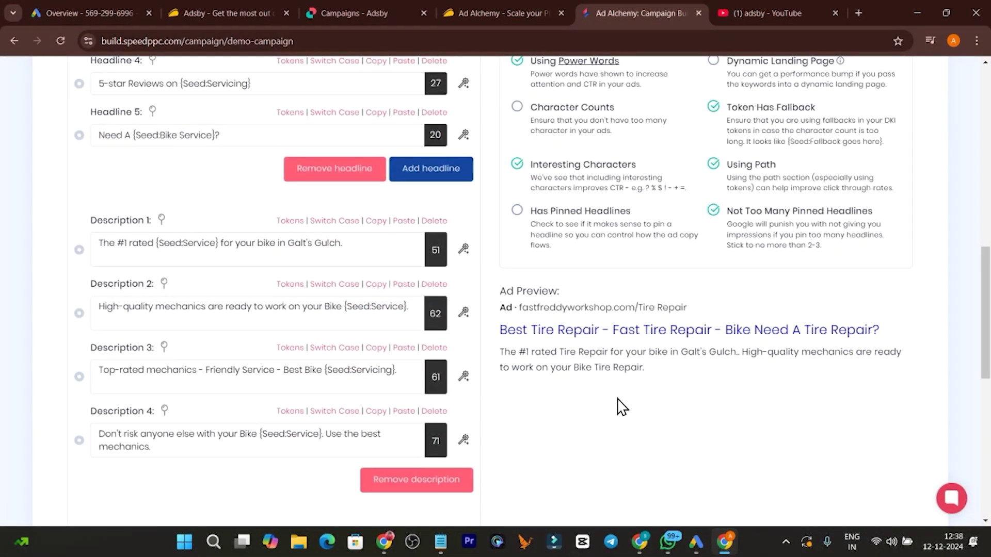
# Add two blank headlines, Headline 6 and Headline 7, to Ad Set 1.
pyautogui.scroll(5, 624, 392)
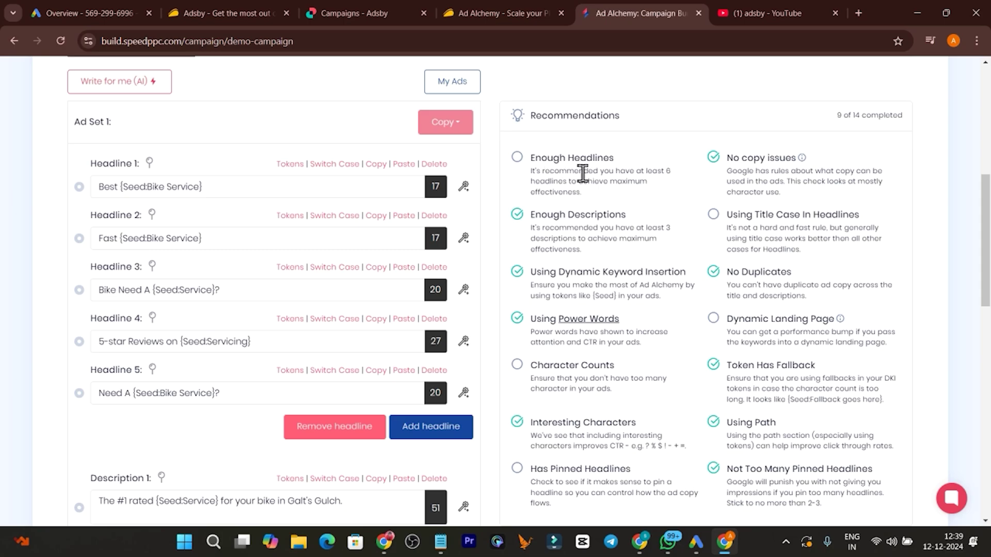
pyautogui.click(432, 431)
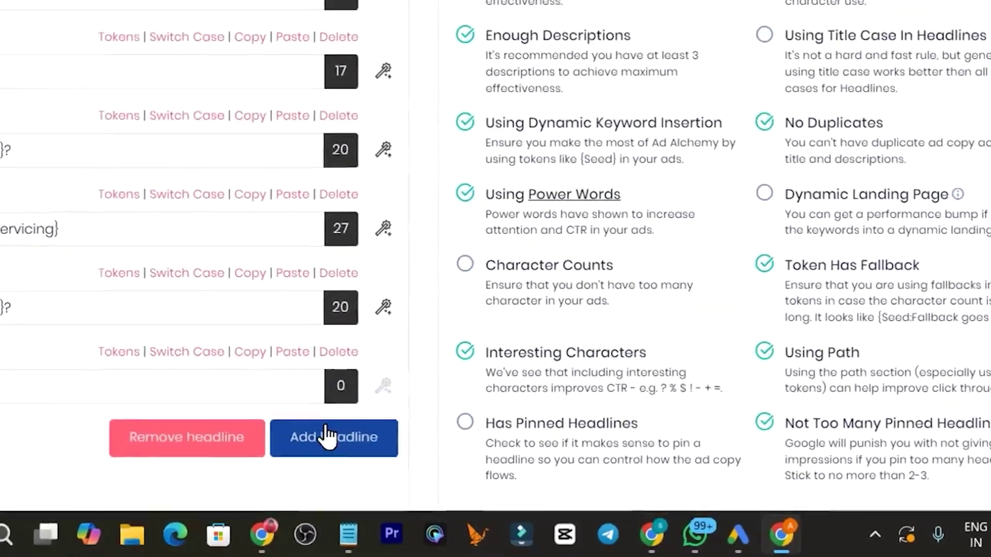
pyautogui.click(328, 437)
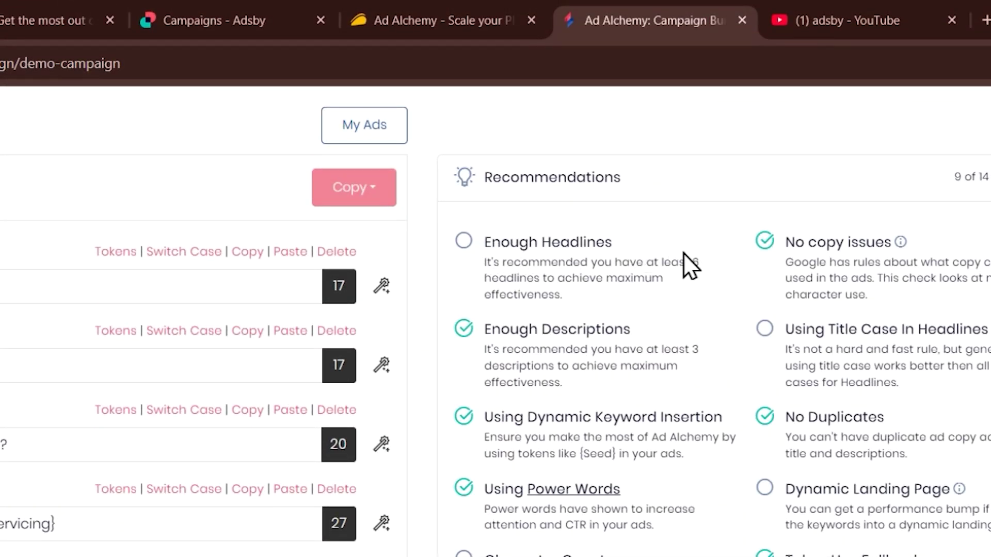
# Review the ad Recommendations checklist, the Ad Preview and the remaining Ad Set 1 settings, including paths and final URLs.
pyautogui.scroll(-3, 707, 258)
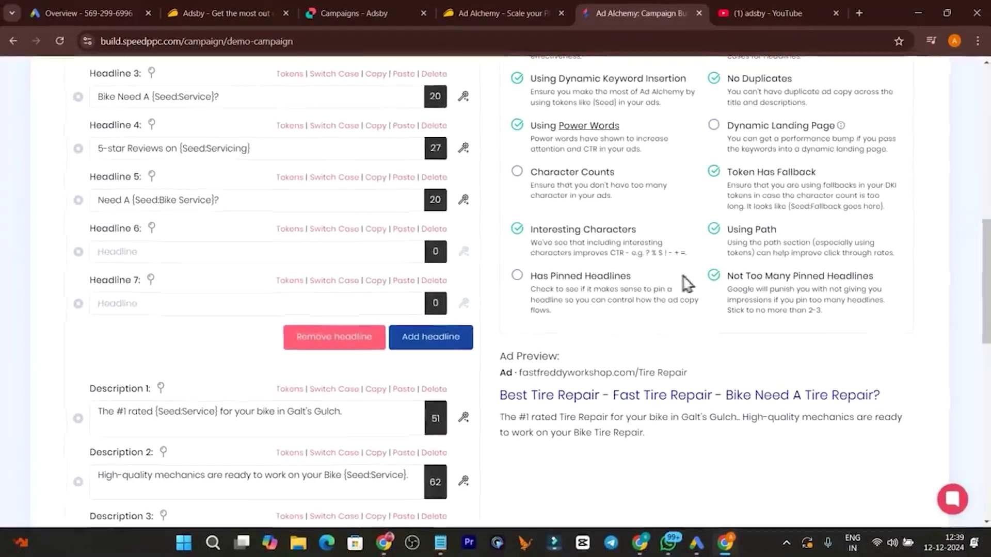
pyautogui.scroll(2, 653, 185)
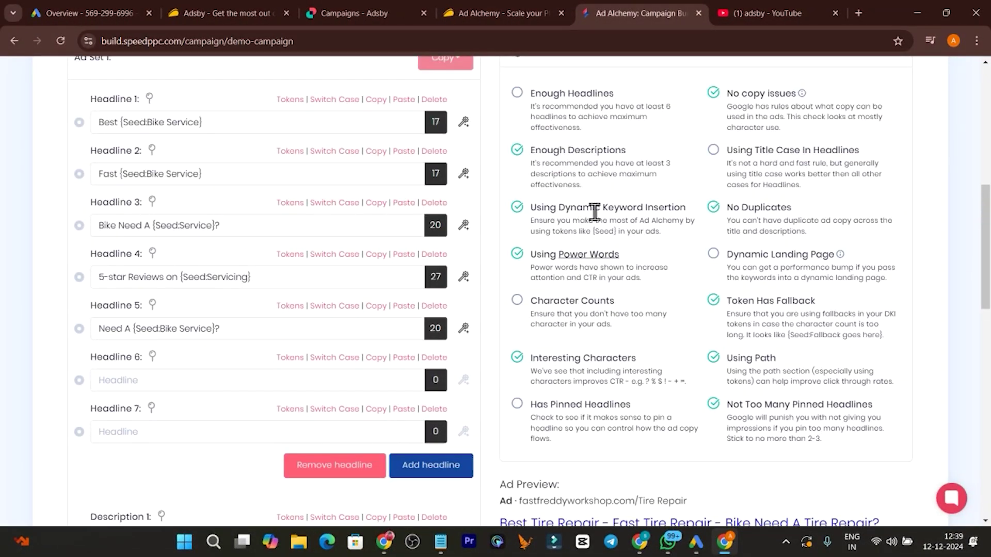
pyautogui.scroll(-6, 694, 222)
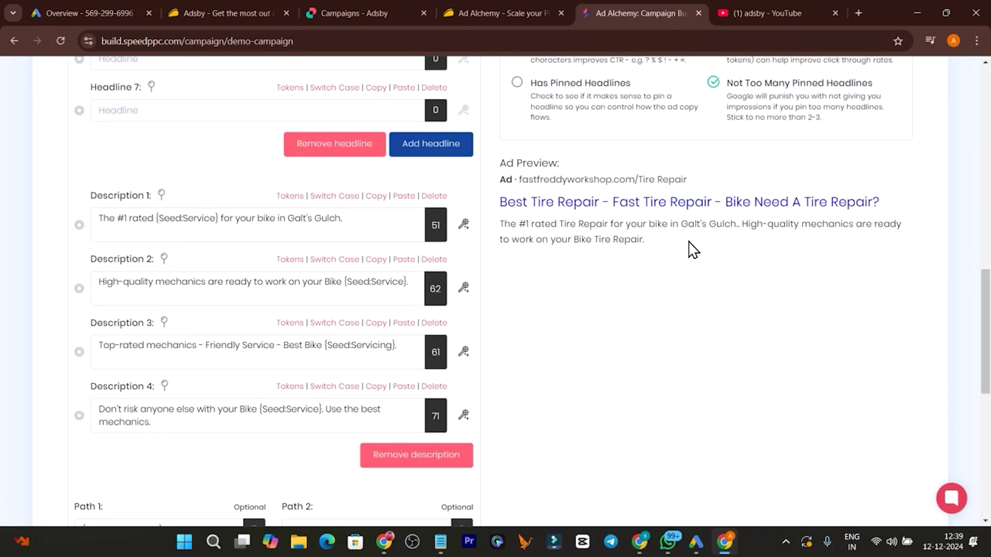
pyautogui.scroll(5, 693, 250)
pyautogui.scroll(7, 537, 205)
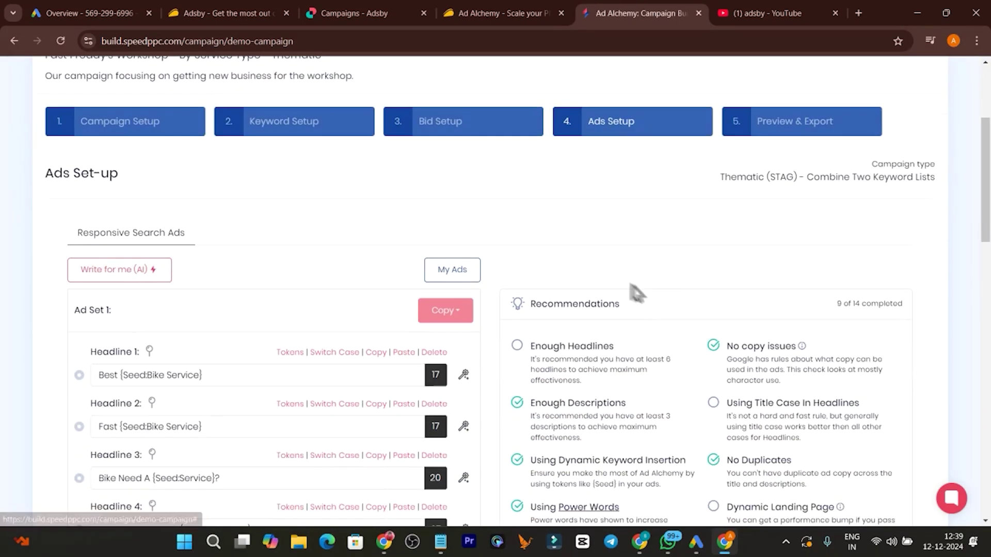
pyautogui.scroll(-2, 562, 247)
pyautogui.scroll(-15, 562, 246)
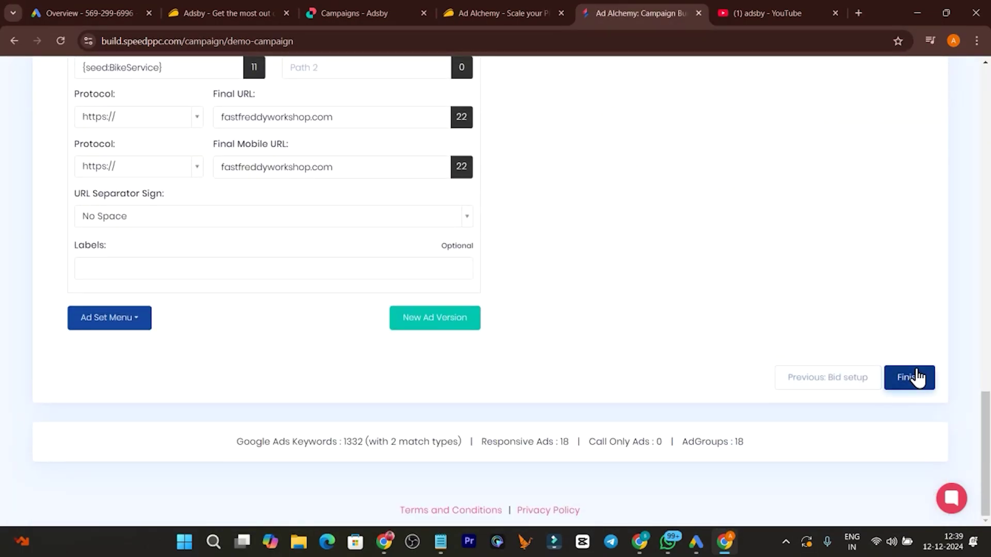
# Finish the ads setup and examine the ad groups, keywords and Google Ads export options in the Preview & Export stage.
pyautogui.click(908, 379)
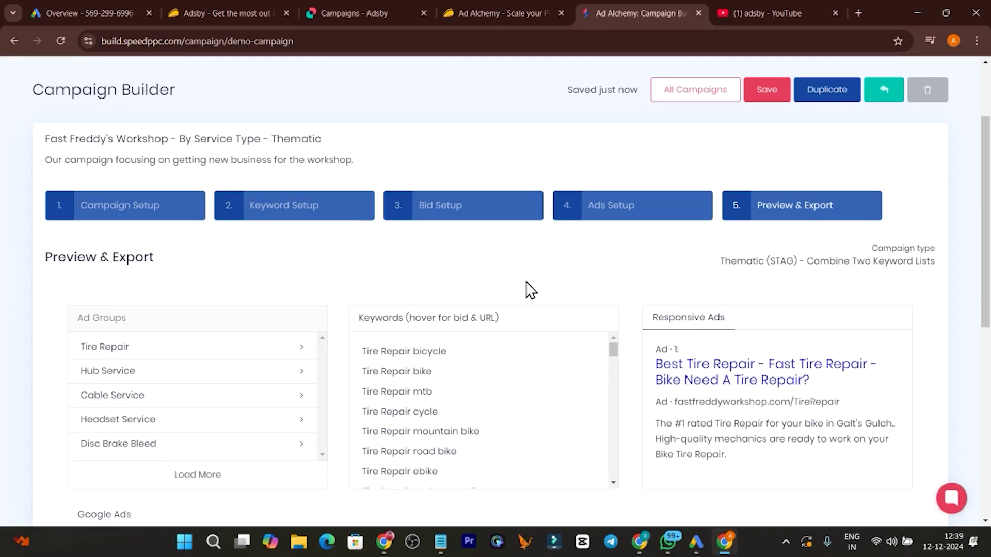
pyautogui.click(90, 13)
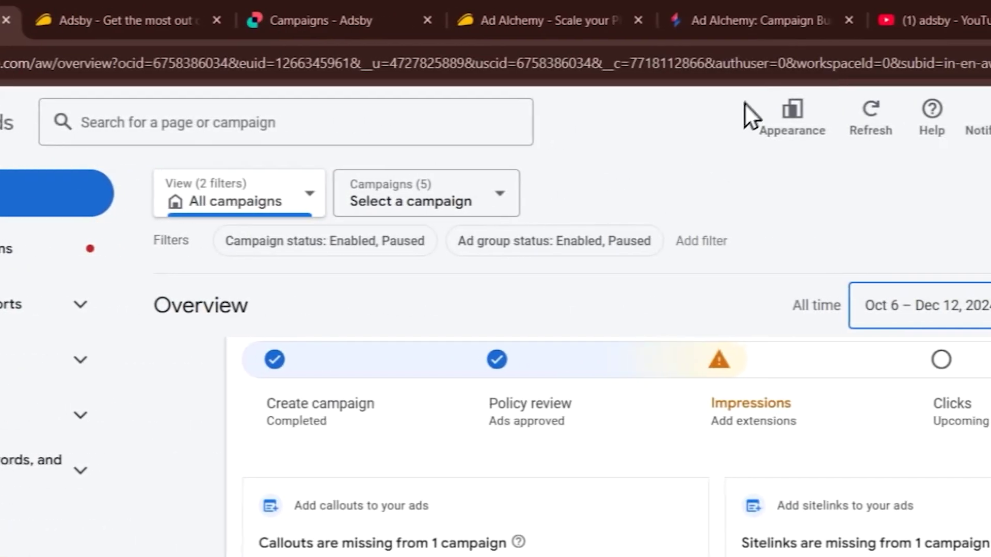
pyautogui.click(760, 20)
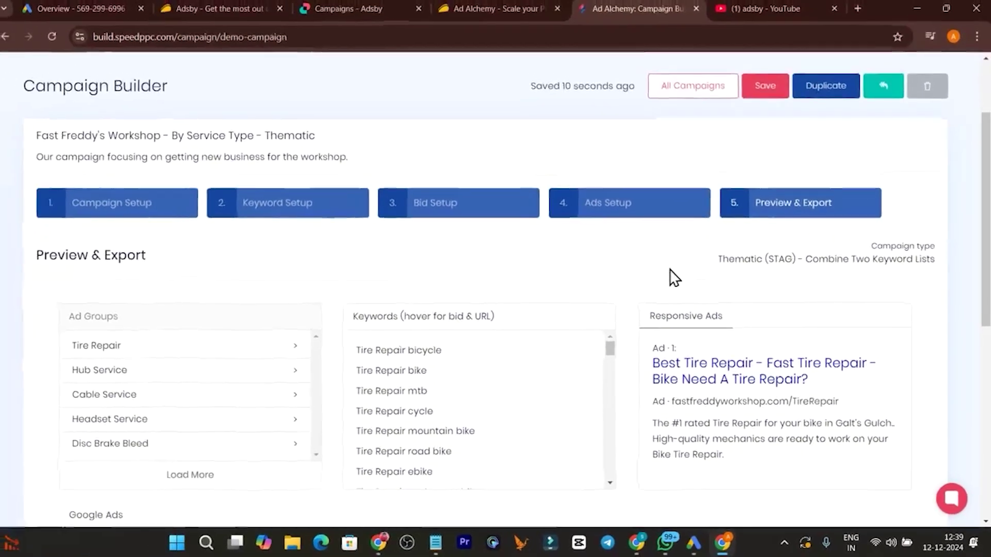
pyautogui.scroll(-1, 622, 232)
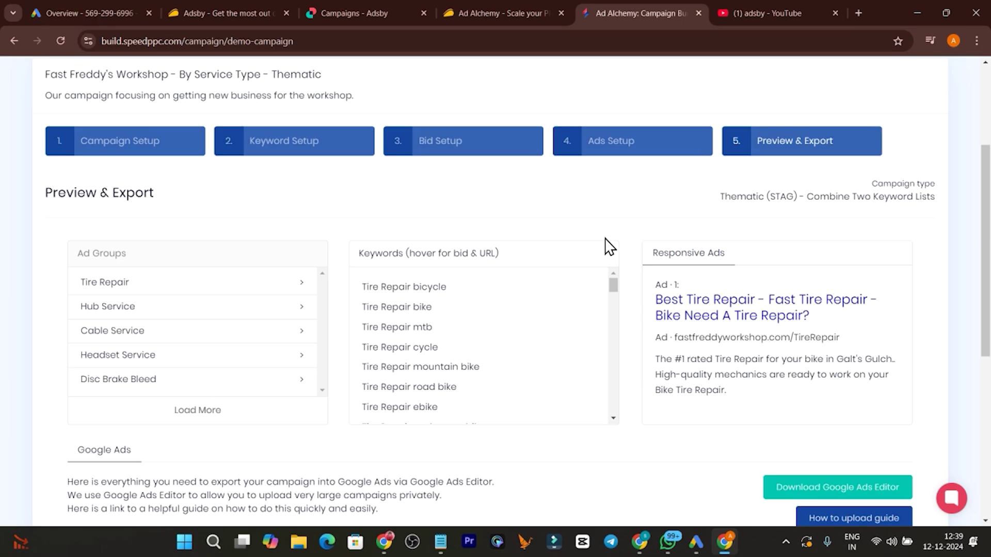
pyautogui.scroll(-3, 608, 246)
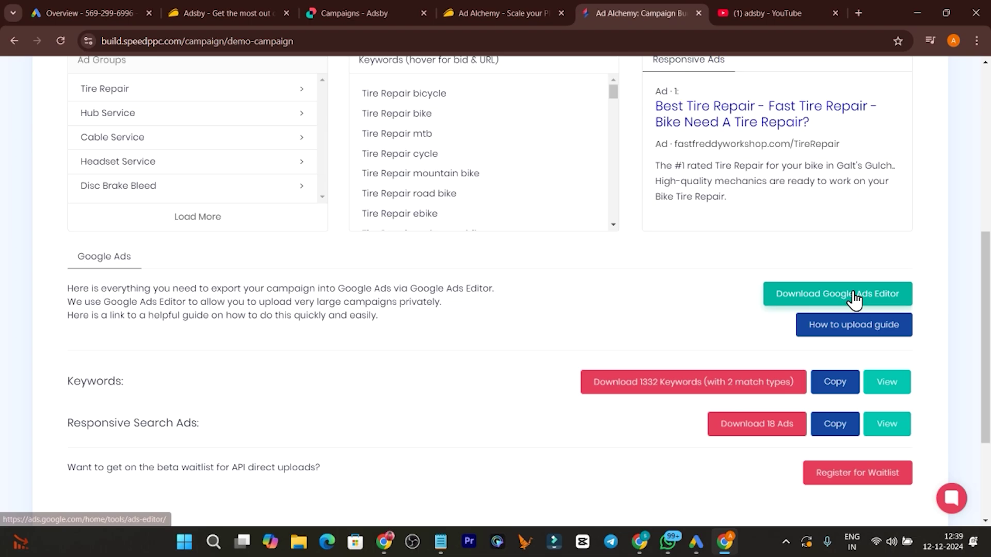
pyautogui.scroll(-2, 792, 297)
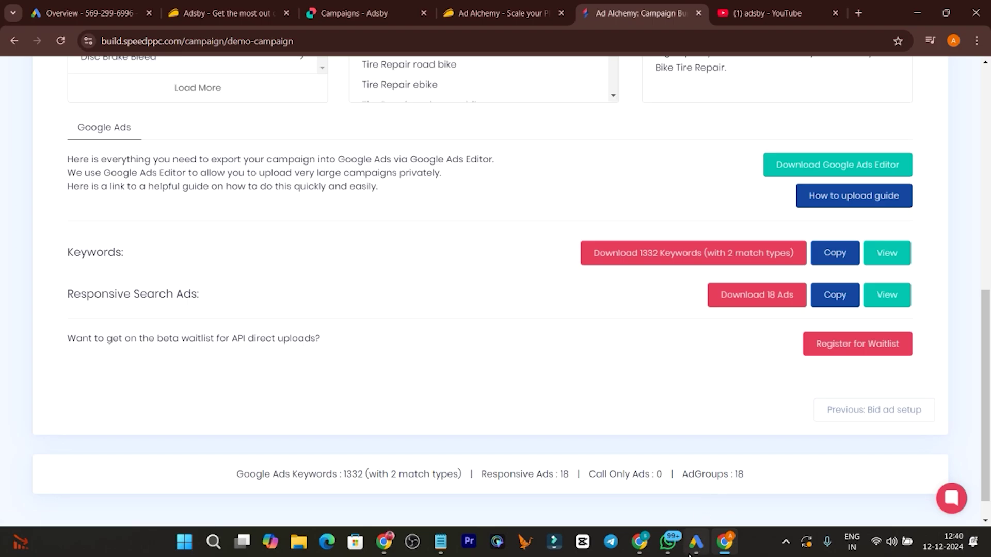
# Switch to Google Ads Editor, open the listed account to view its performance overview, and minimize the account window.
pyautogui.moveTo(687, 545)
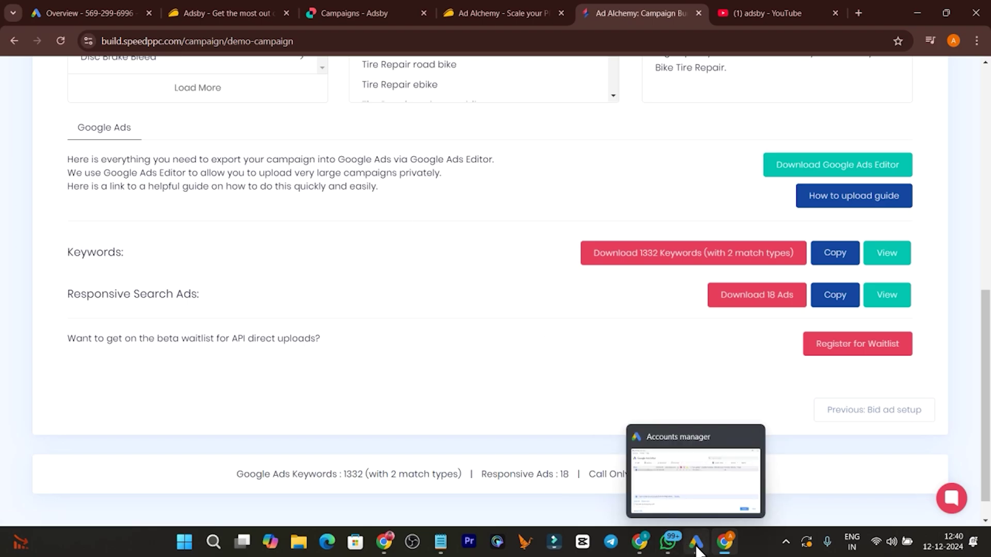
pyautogui.click(696, 549)
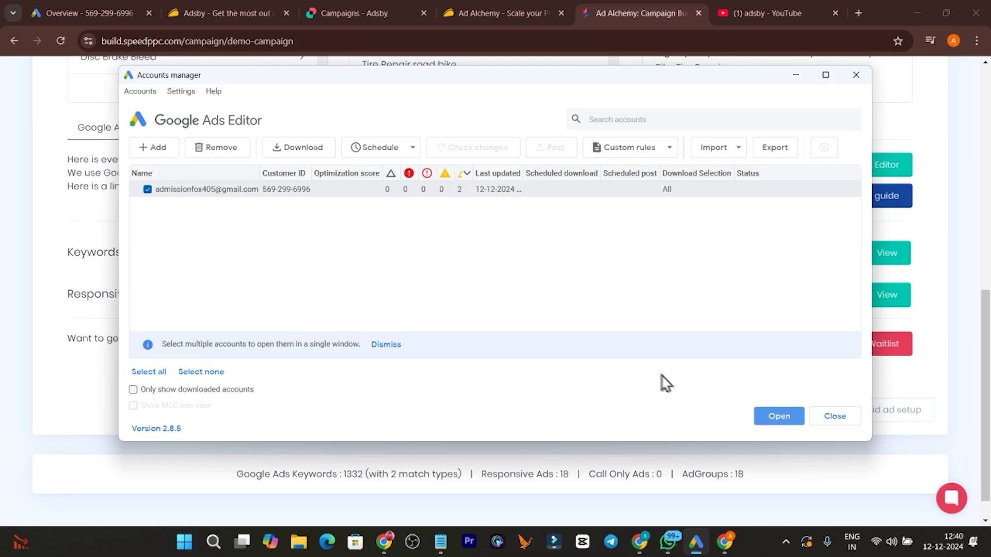
pyautogui.click(772, 419)
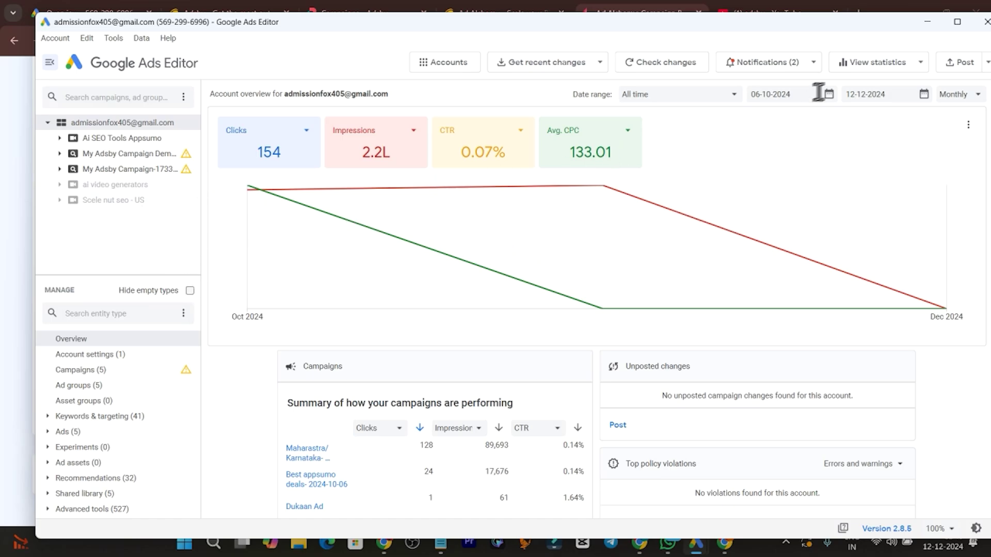
pyautogui.click(927, 22)
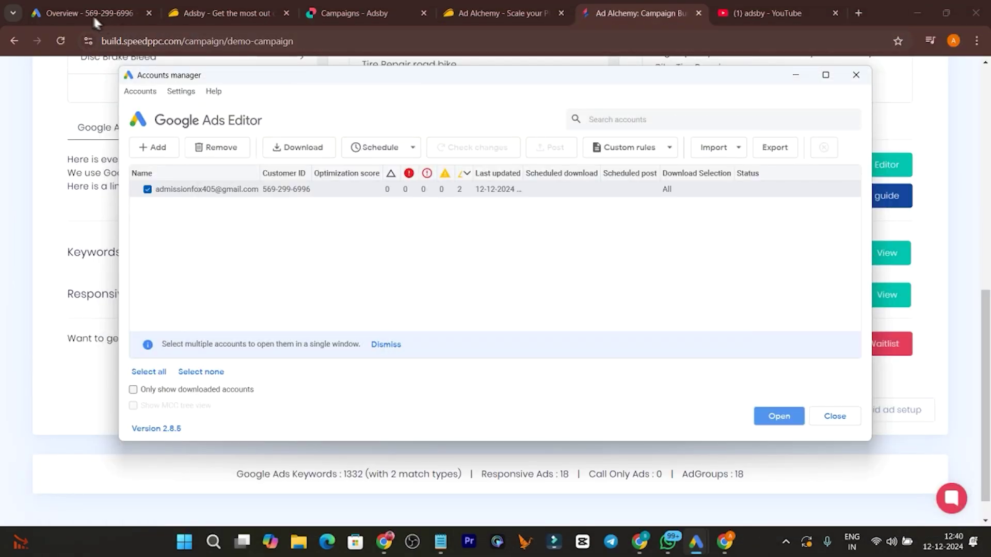
# Check the account's Overview page in Google Ads online and return to the Ad Alchemy campaign builder.
pyautogui.click(92, 14)
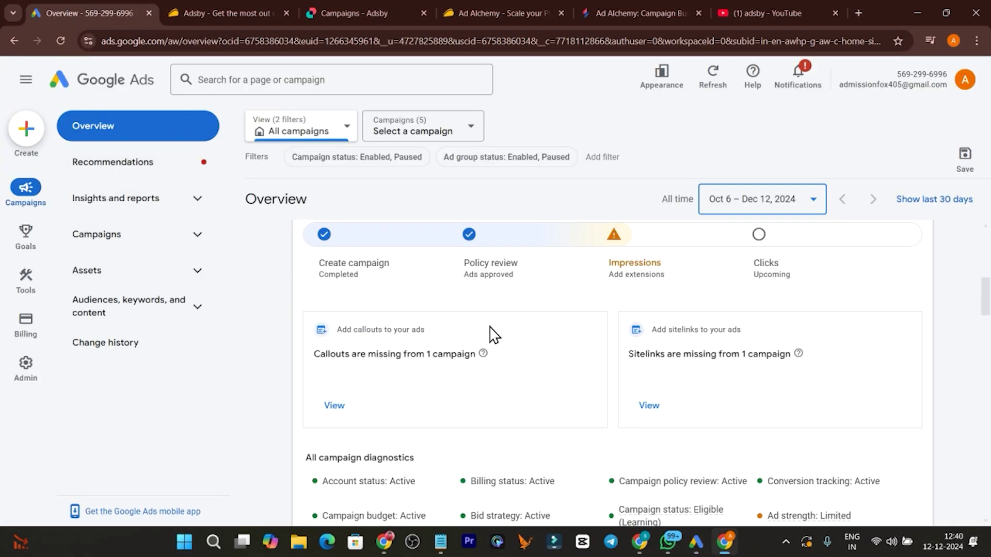
pyautogui.click(636, 16)
pyautogui.scroll(10, 539, 261)
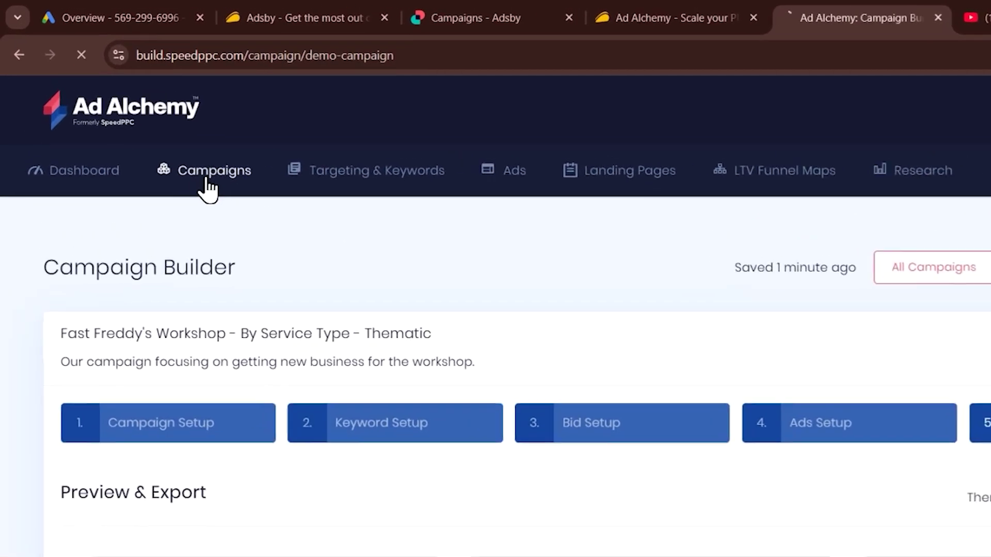
# Open Ad Alchemy's Campaigns list and look over its Landing Pages section.
pyautogui.click(154, 129)
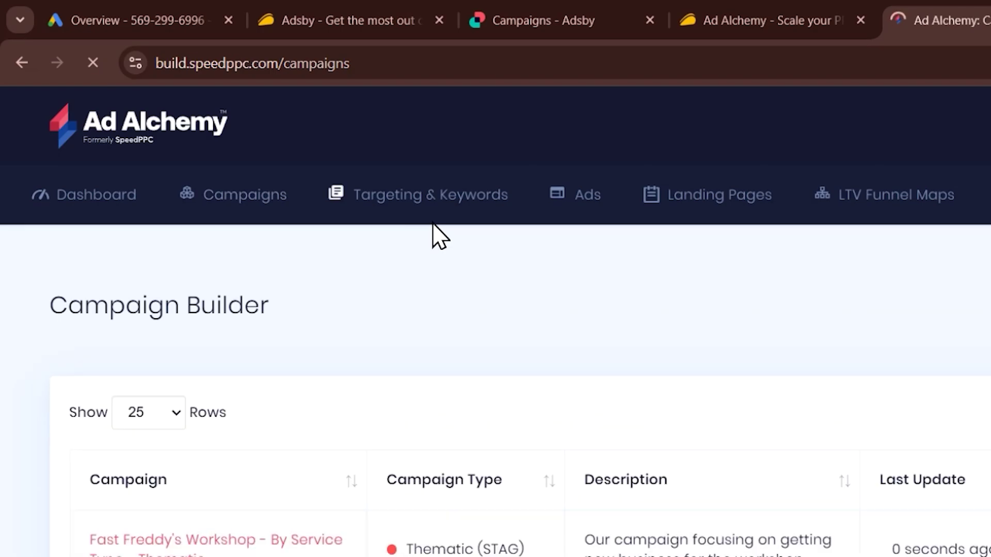
pyautogui.click(748, 211)
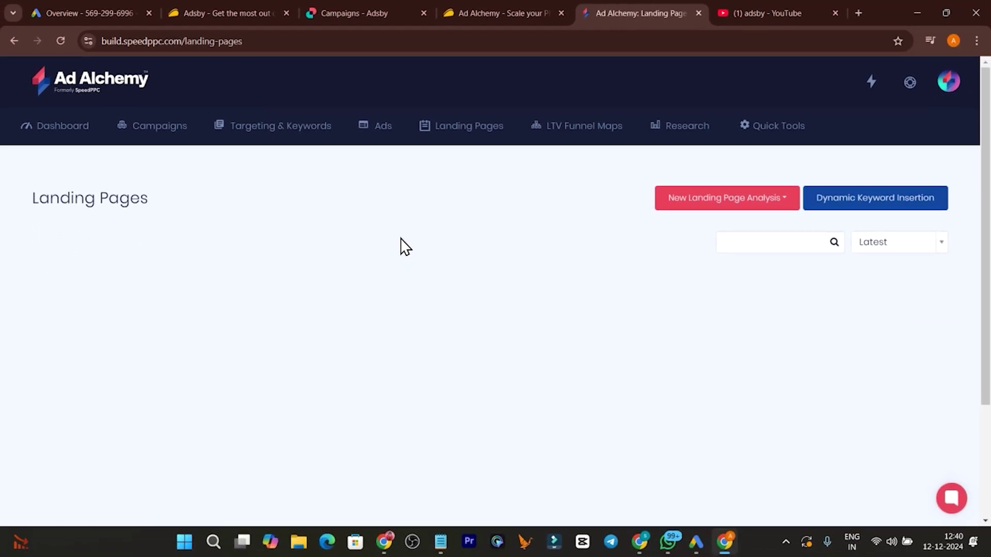
pyautogui.scroll(-3, 406, 248)
pyautogui.scroll(3, 567, 241)
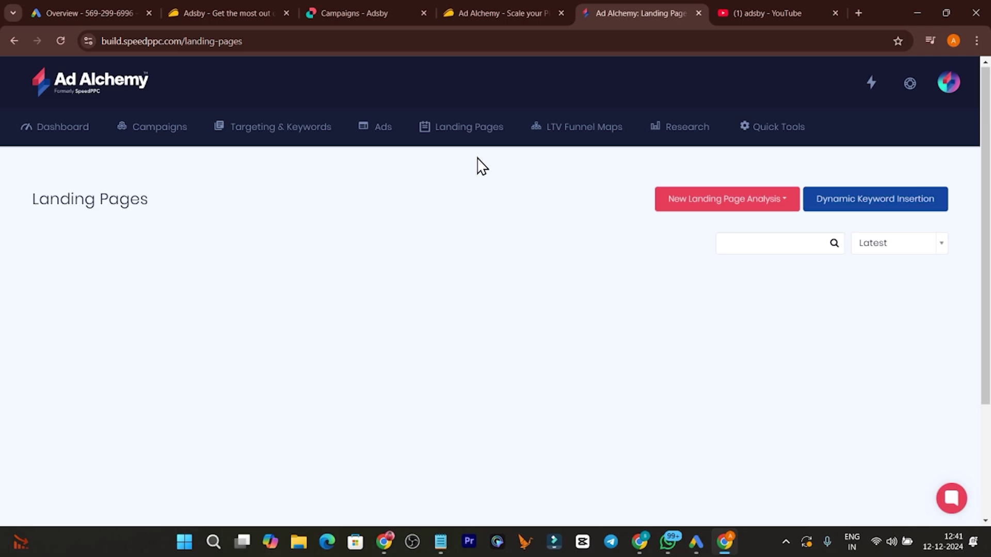
# View the Ad Alchemy Dashboard and switch to the Google Ads Overview page for comparison.
pyautogui.click(81, 139)
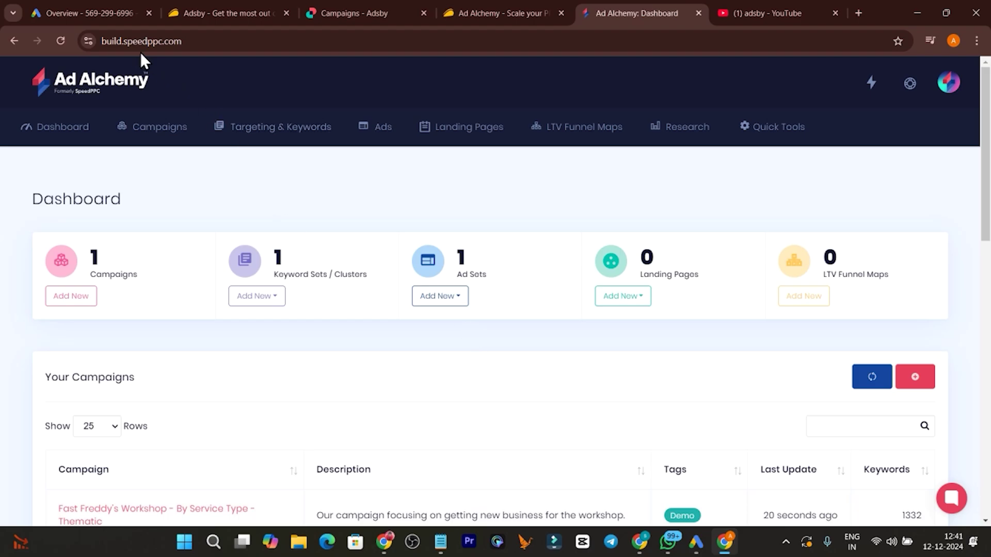
pyautogui.click(135, 13)
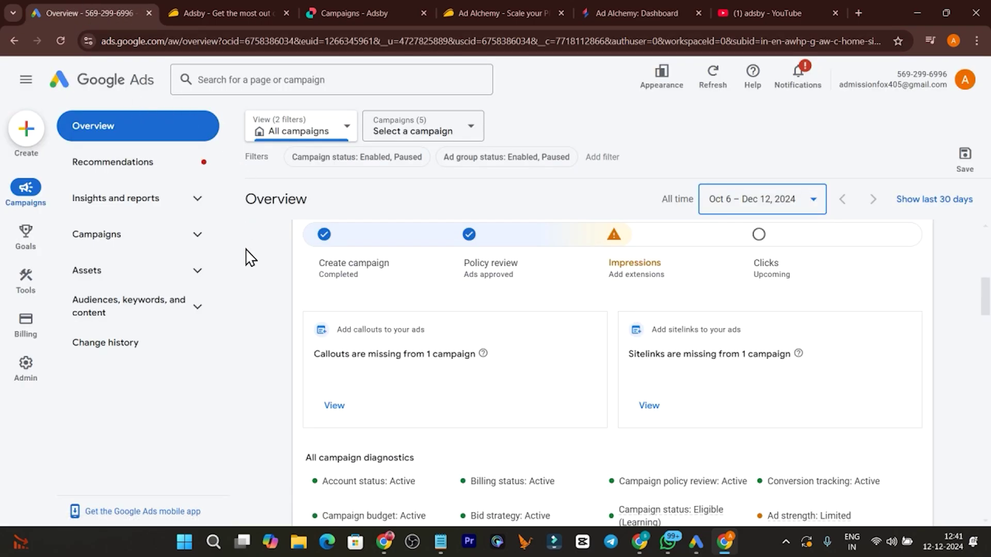
# Switch to Adsby and view the integration settings of the connected Google Ads account in its ad account settings.
pyautogui.click(637, 12)
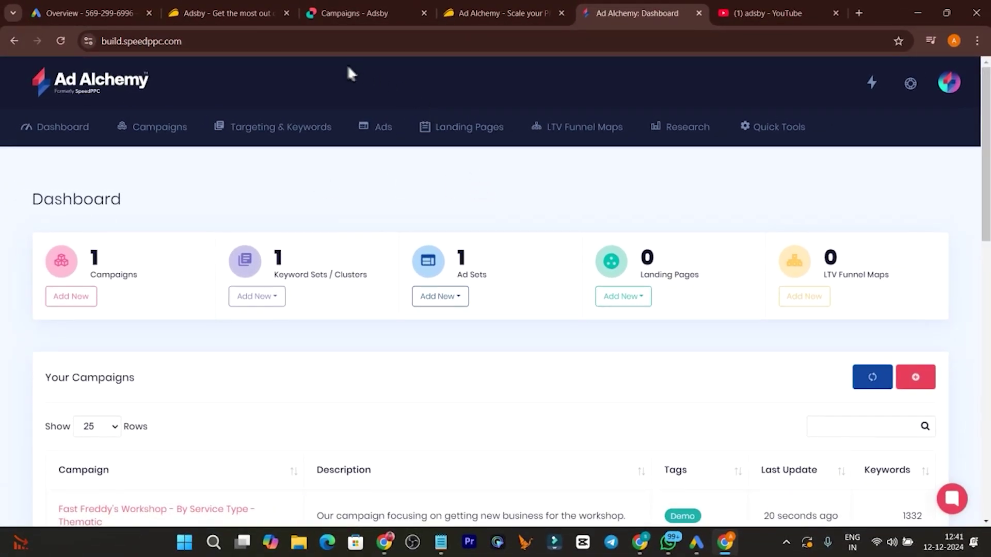
pyautogui.click(318, 19)
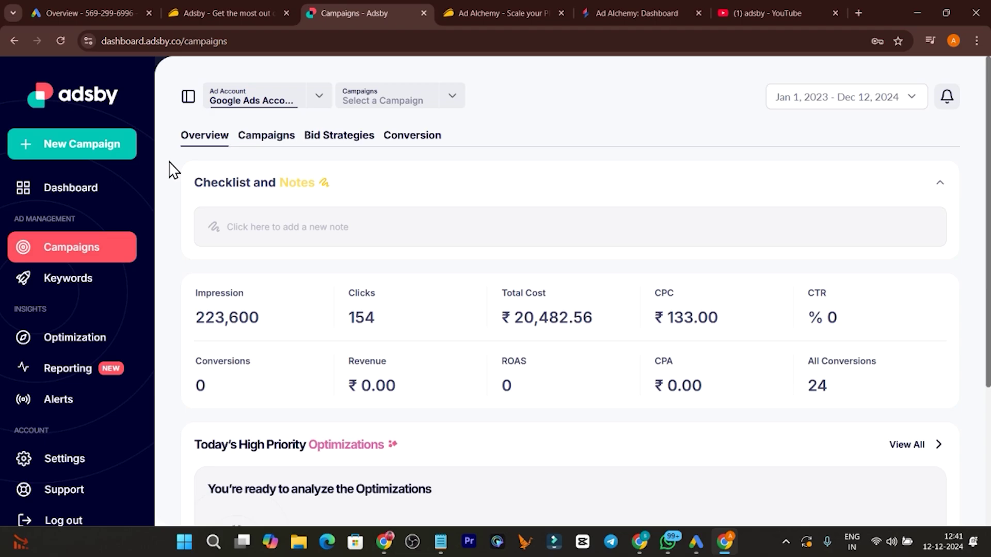
pyautogui.scroll(-4, 172, 196)
pyautogui.click(70, 463)
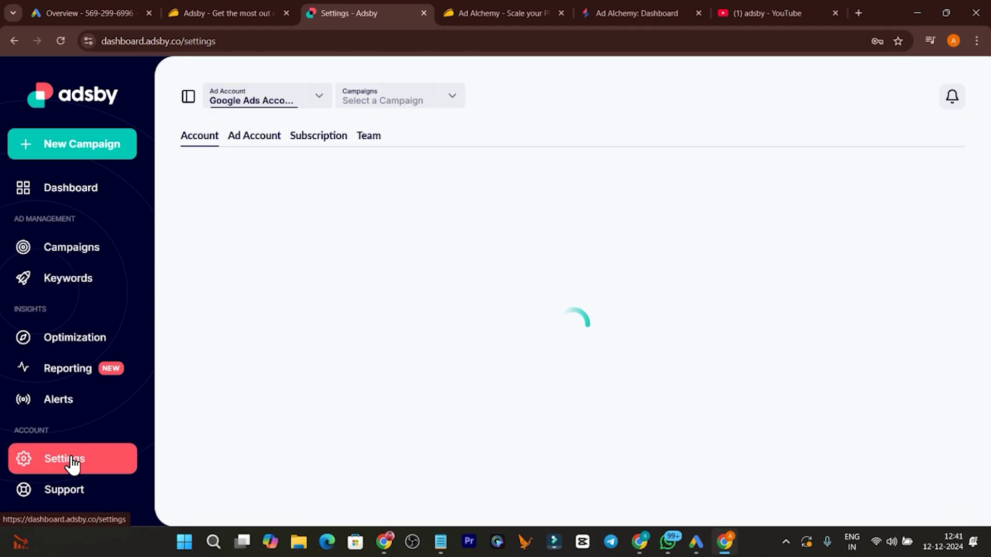
pyautogui.click(245, 141)
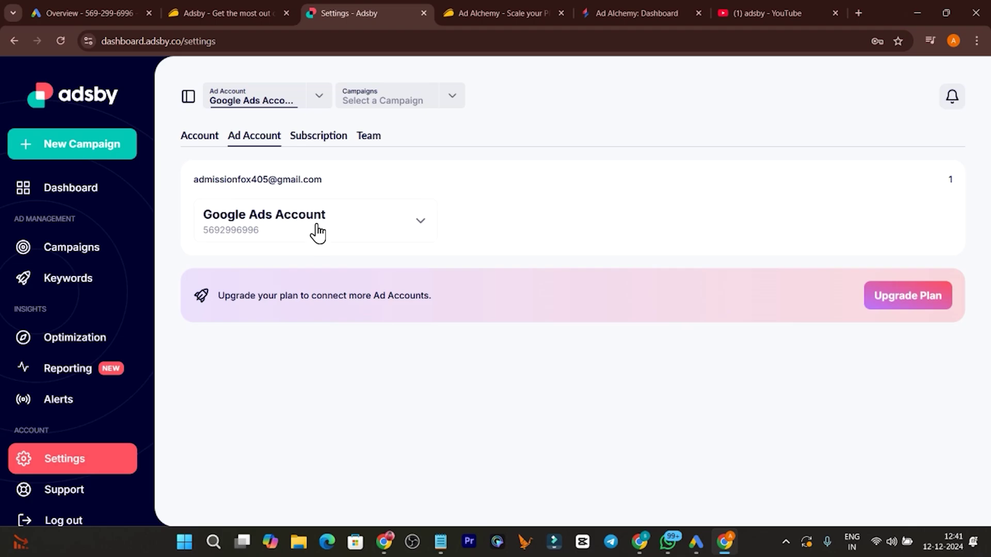
pyautogui.click(369, 236)
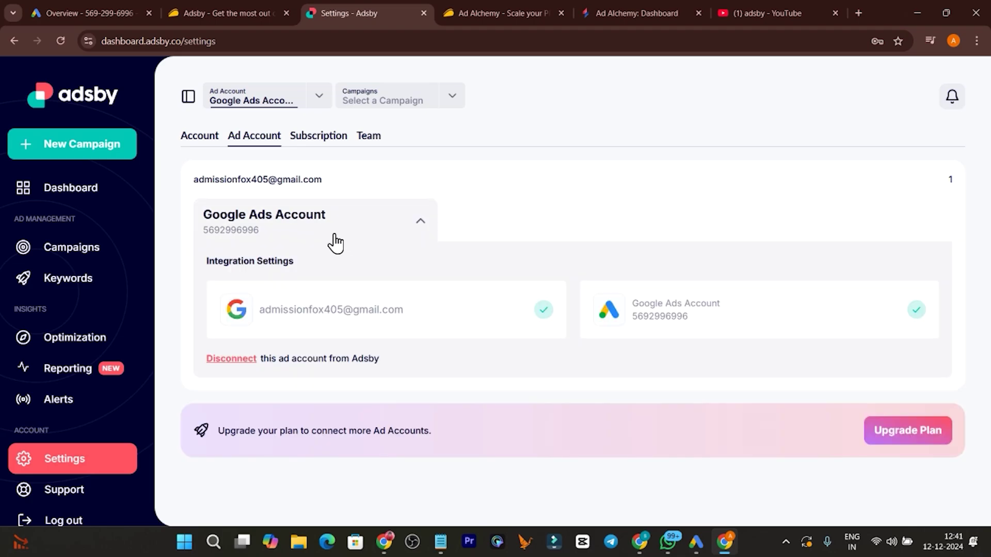
pyautogui.click(420, 222)
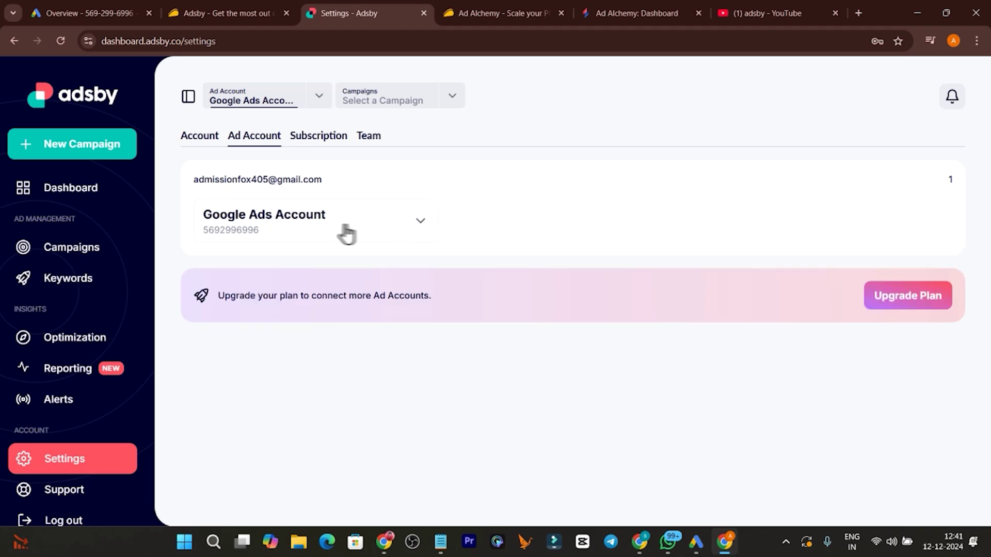
# Check the metrics in Adsby's Campaigns overview and look over the campaigns list in Google Ads.
pyautogui.click(102, 261)
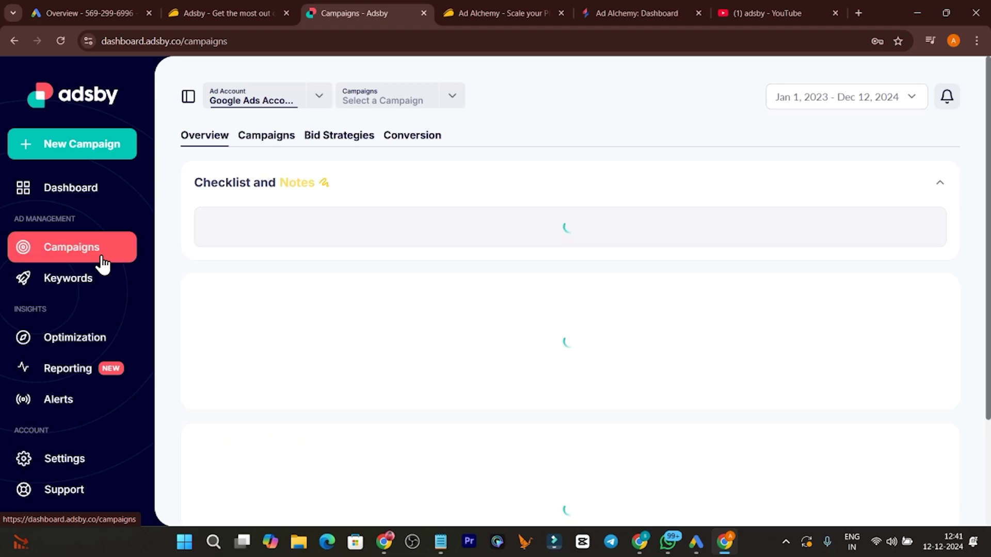
pyautogui.scroll(-4, 361, 232)
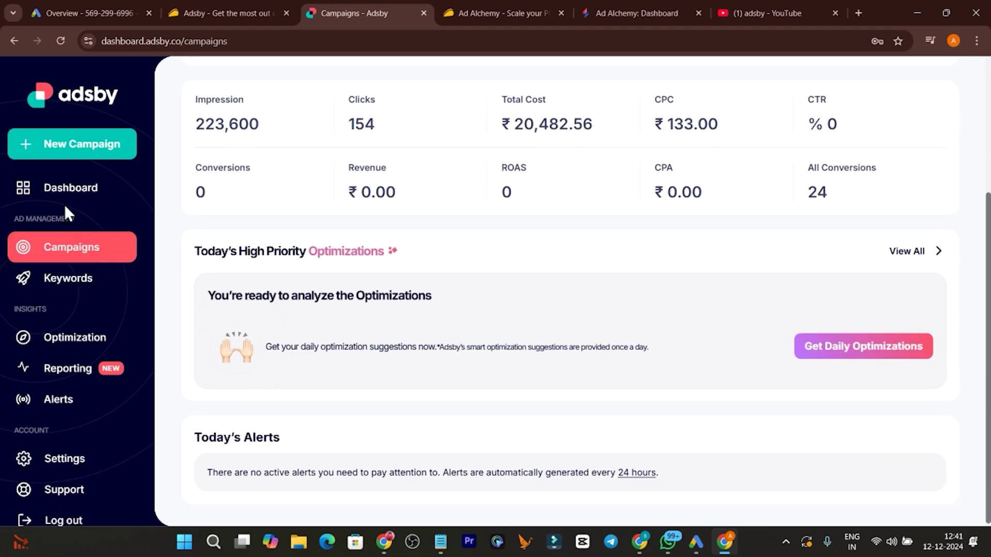
pyautogui.click(113, 7)
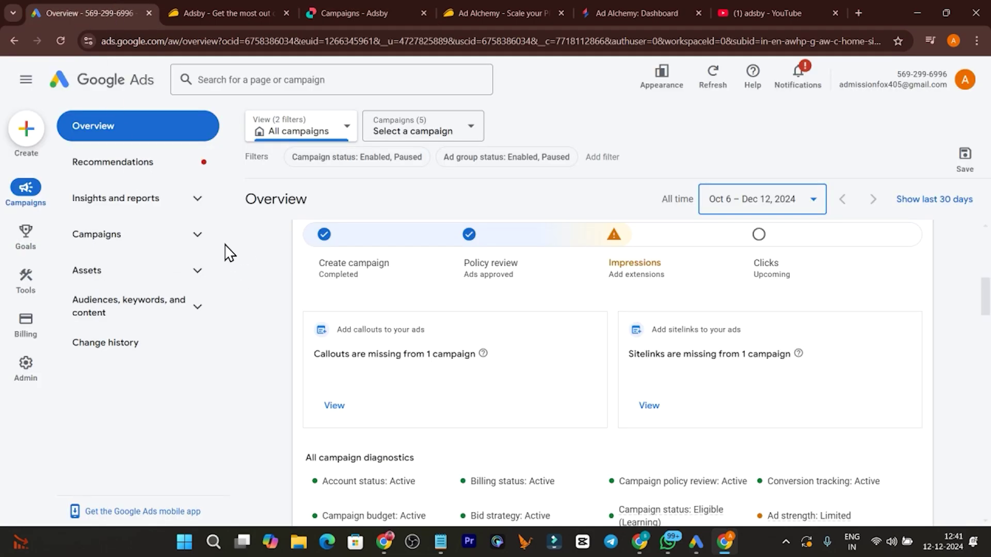
pyautogui.click(128, 238)
pyautogui.click(128, 279)
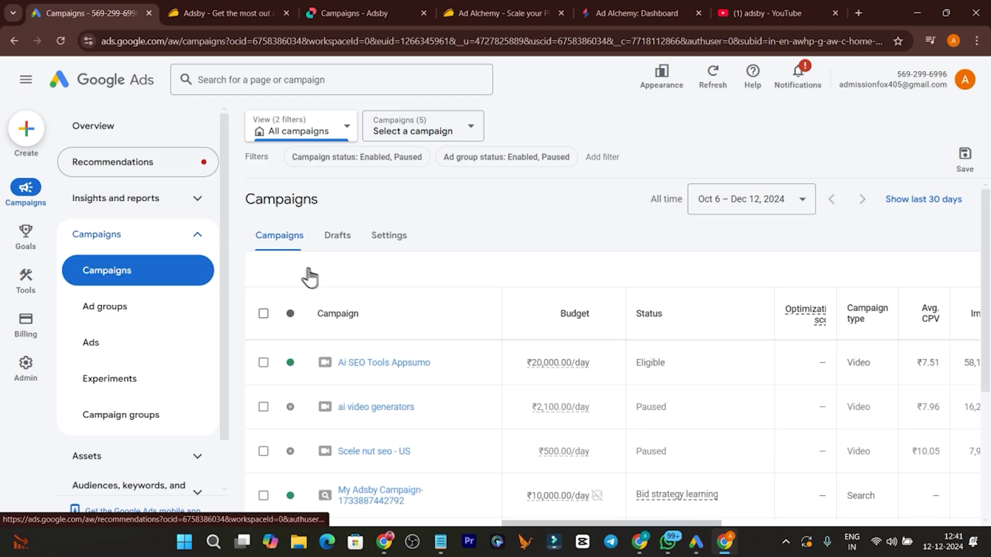
pyautogui.scroll(-4, 401, 454)
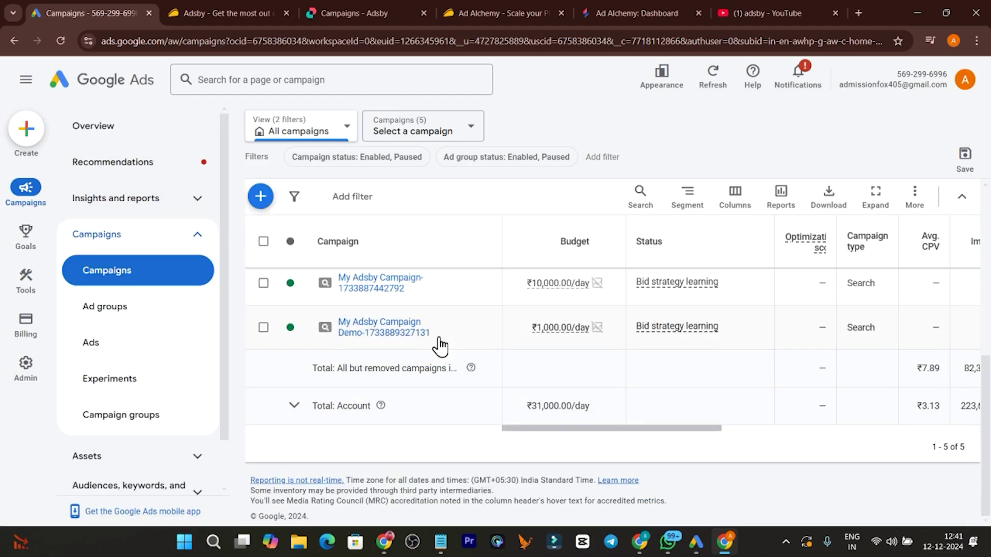
pyautogui.scroll(1, 440, 346)
# Compare the Adsby overview, the YouTube results for adsby, the Google Ads campaigns list and the Ad Alchemy Dashboard, ending in Adsby.
pyautogui.click(342, 7)
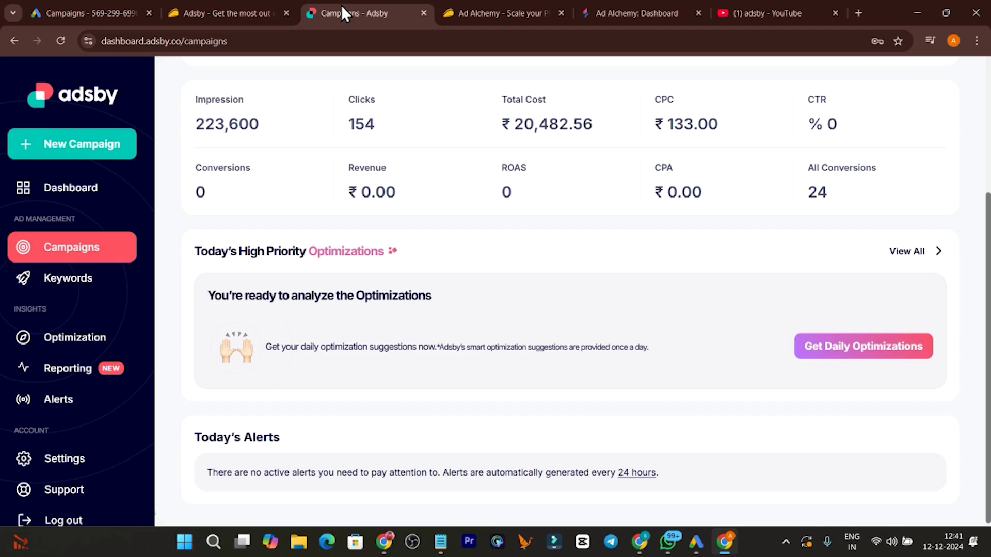
pyautogui.click(751, 15)
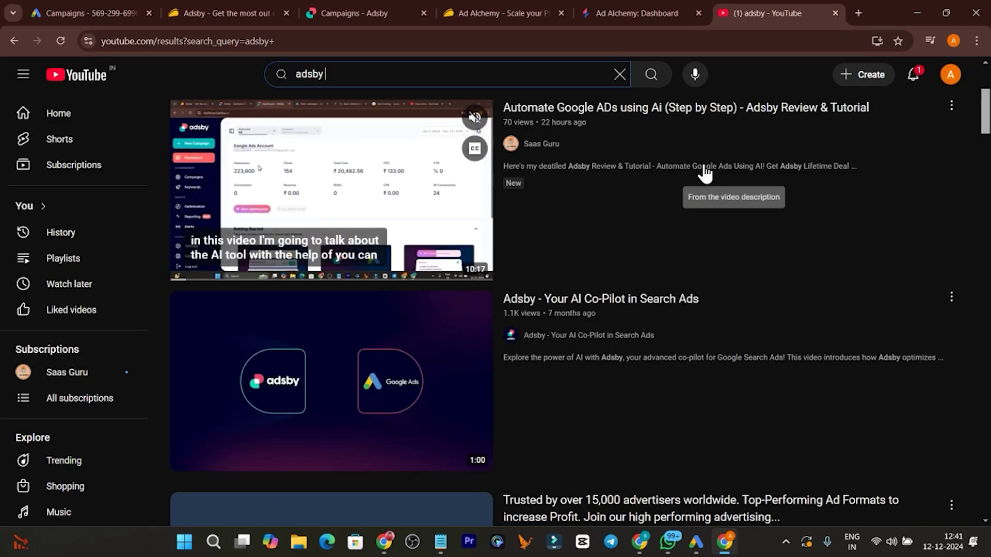
pyautogui.click(88, 10)
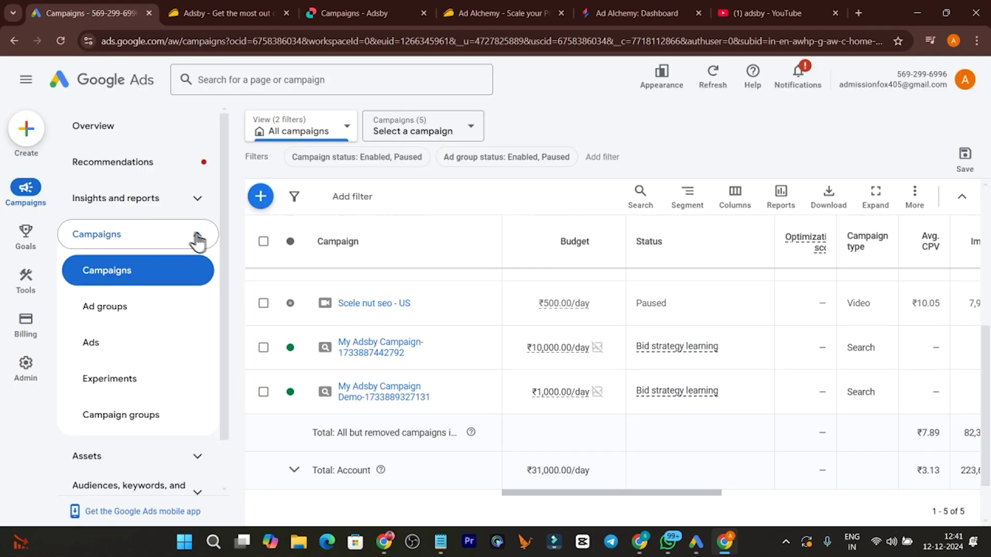
pyautogui.click(371, 20)
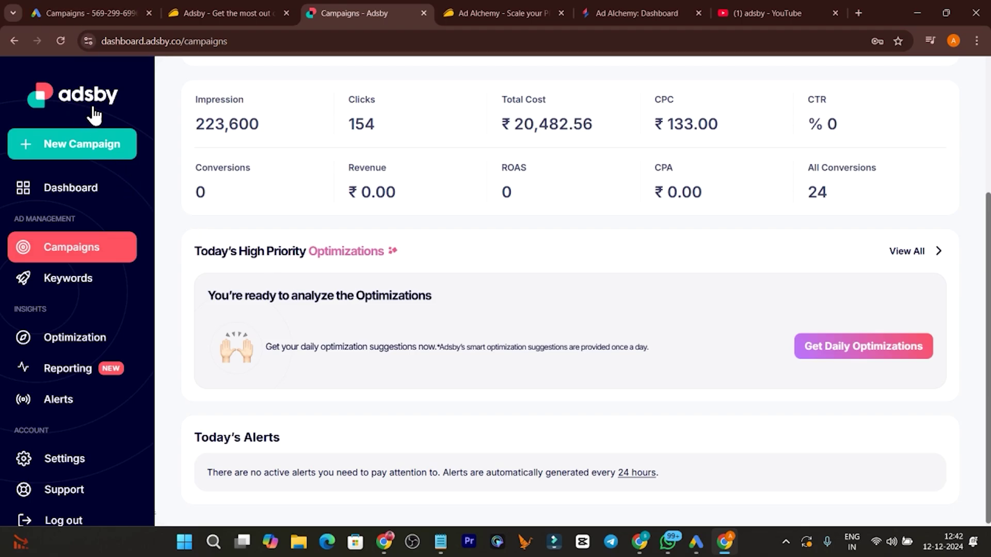
pyautogui.click(638, 15)
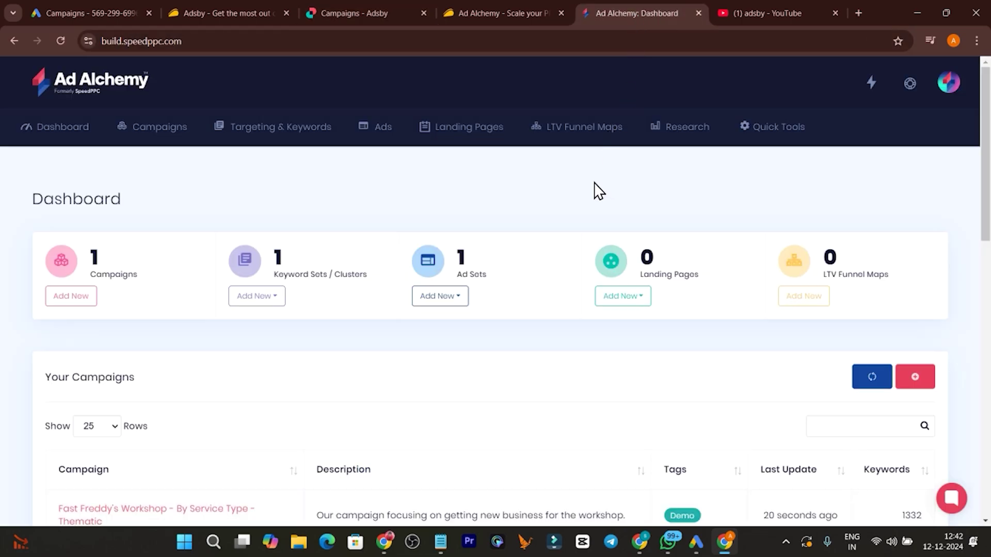
pyautogui.click(360, 17)
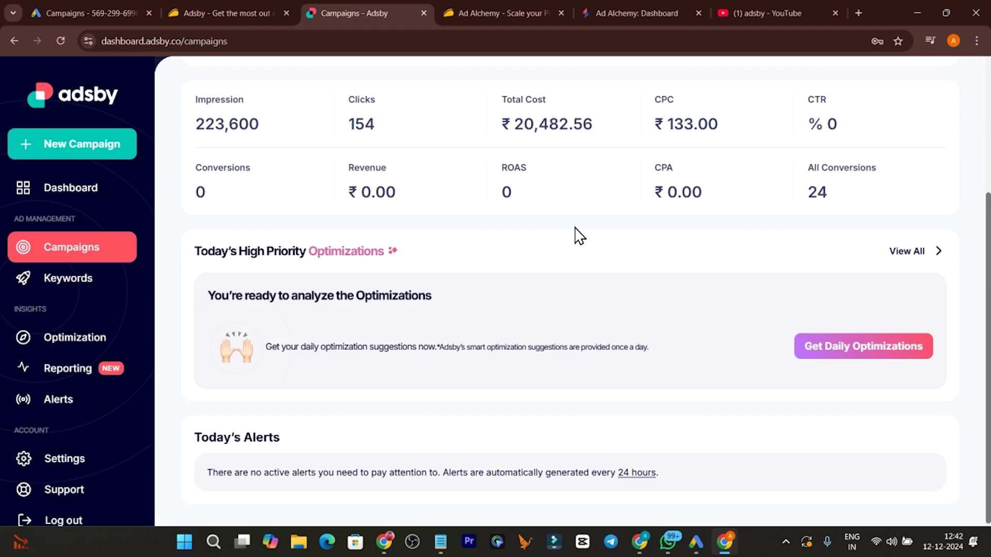
# Start a new campaign in Adsby and set its content language to English.
pyautogui.click(98, 155)
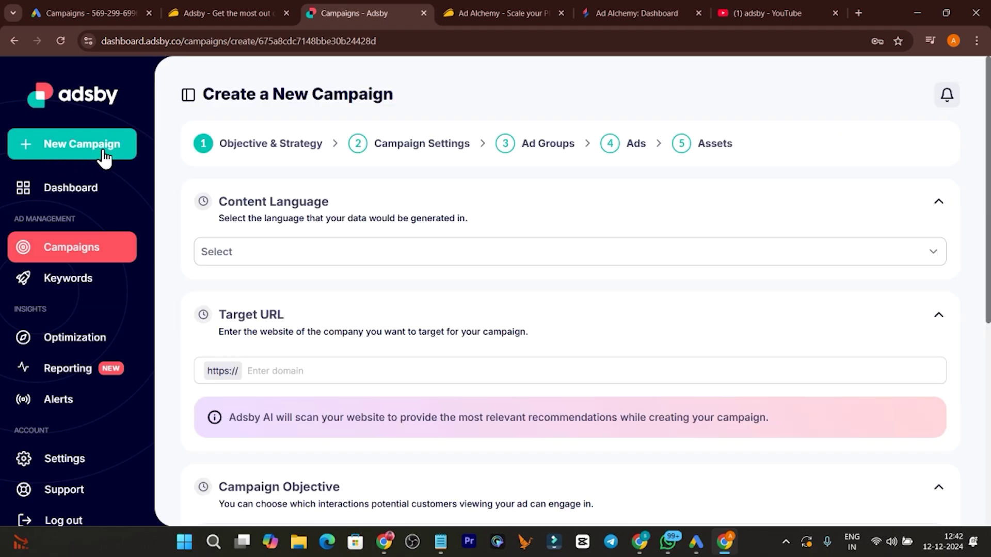
pyautogui.click(270, 252)
pyautogui.click(296, 253)
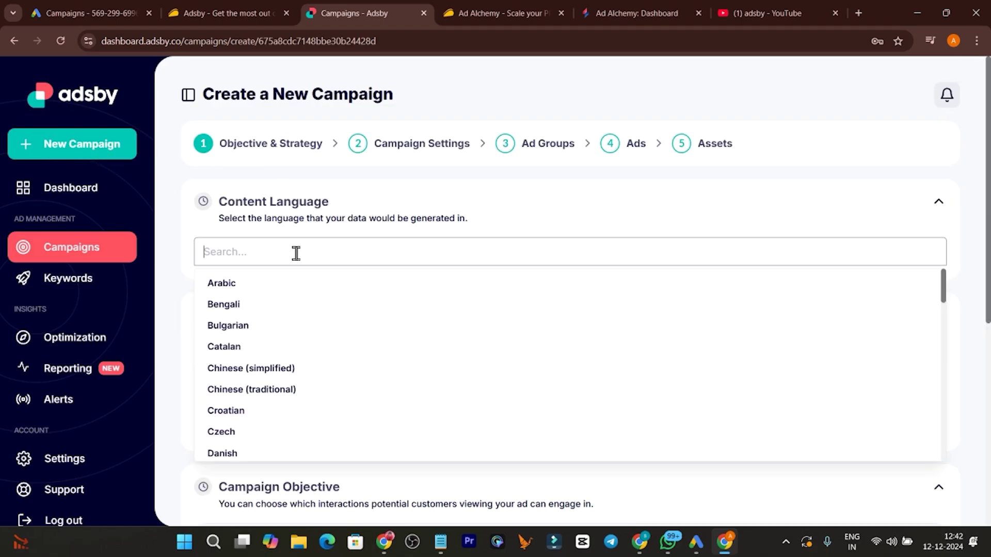
pyautogui.write('engl')
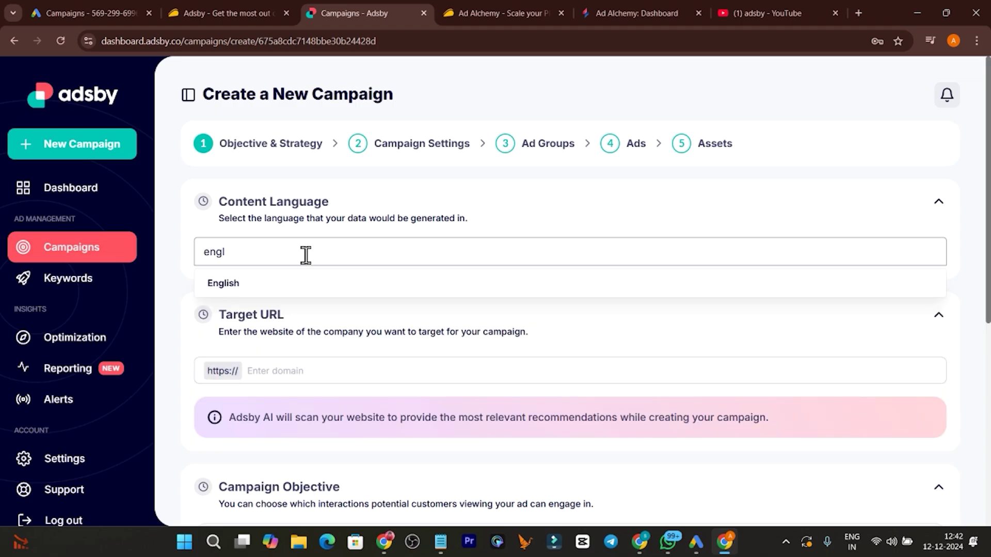
pyautogui.click(255, 285)
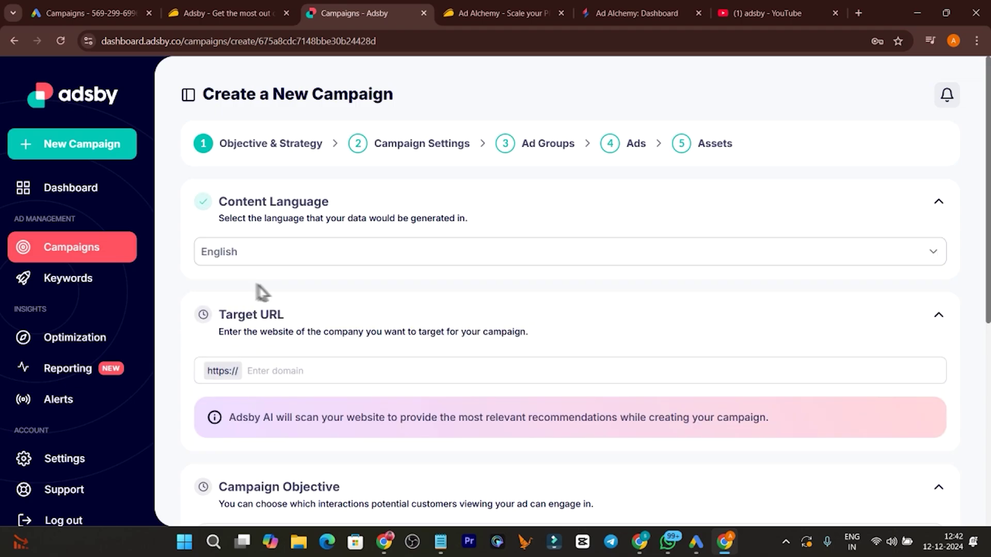
# Set the campaign's target URL to Ad Alchemy's AppSumo product page, appsumo.com/products/ad-alchemy-ai/, copied from its browser page.
pyautogui.click(366, 371)
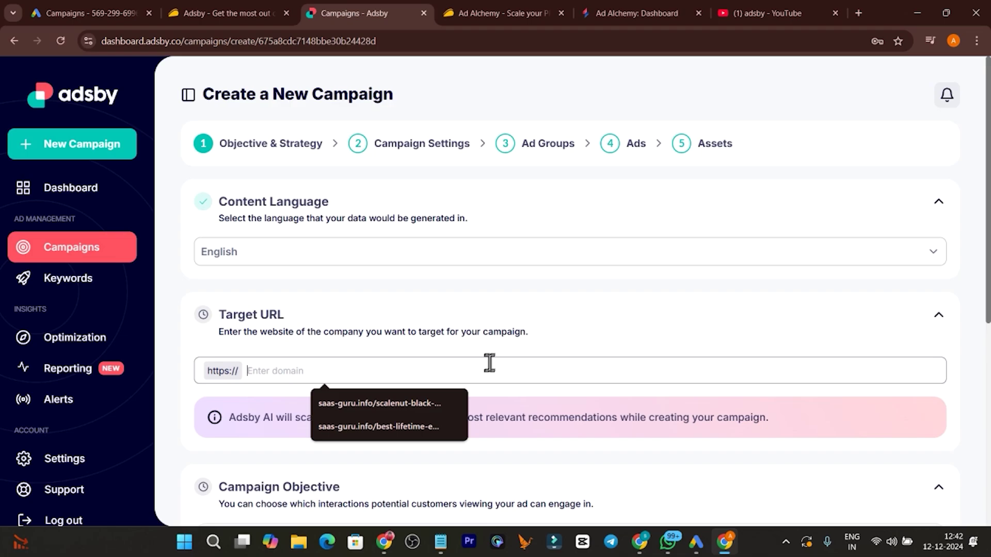
pyautogui.click(534, 13)
pyautogui.moveTo(265, 41); pyautogui.dragTo(112, 66)
pyautogui.hotkey('ctrl', 'c')
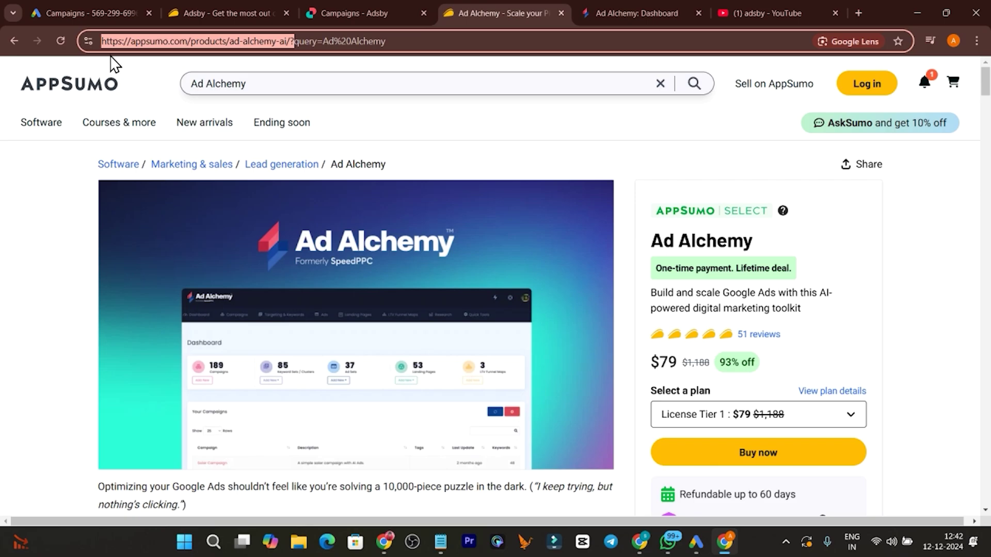
pyautogui.click(83, 13)
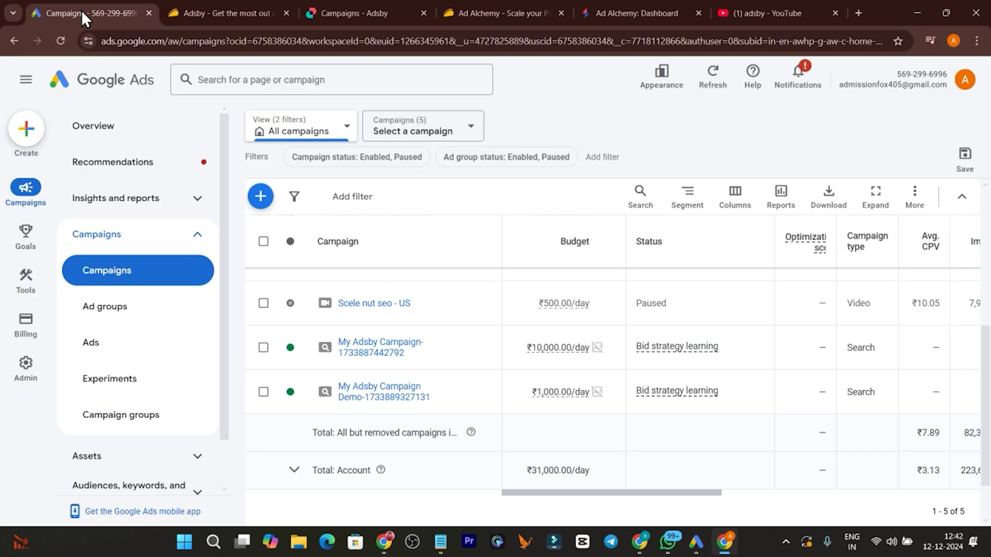
pyautogui.click(355, 13)
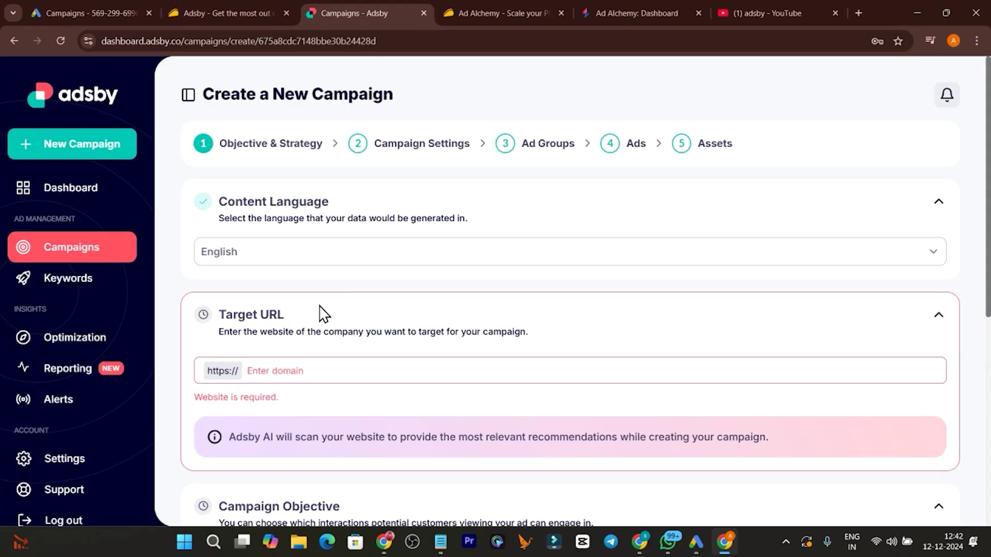
pyautogui.click(322, 370)
pyautogui.hotkey('ctrl', 'v')
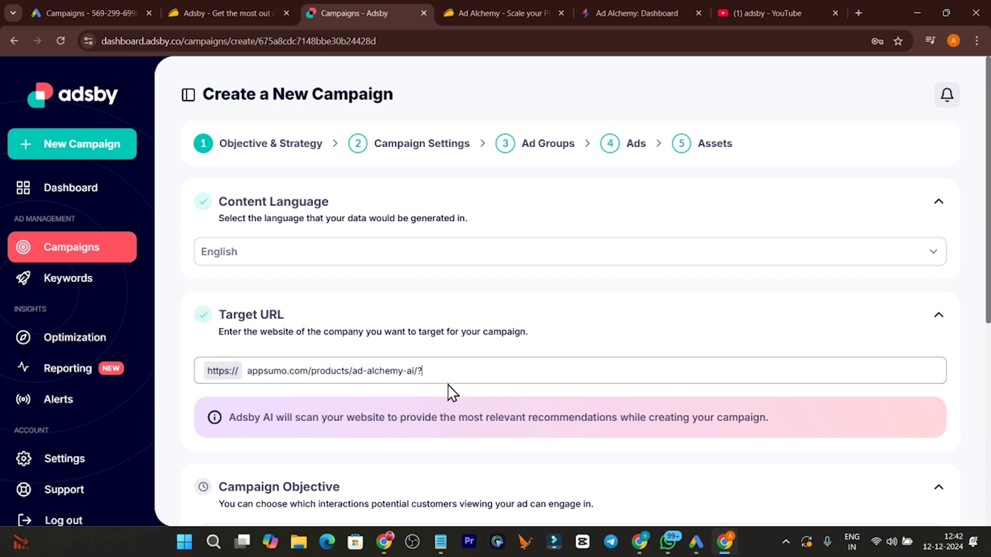
# Choose more website visits as the objective and Clicks as the bid strategy without a maximum CPC limit, and continue to Campaign Settings.
pyautogui.scroll(-4, 327, 283)
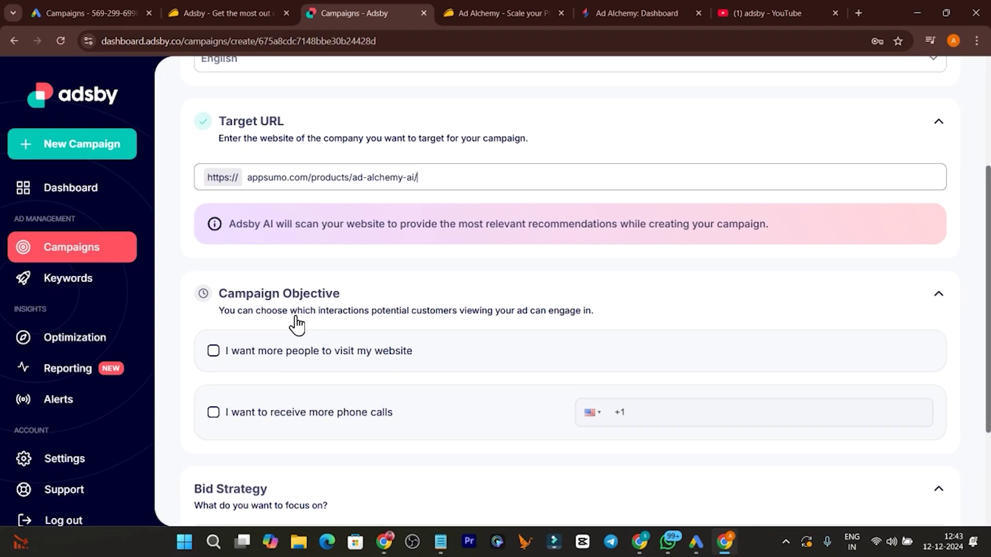
pyautogui.click(213, 354)
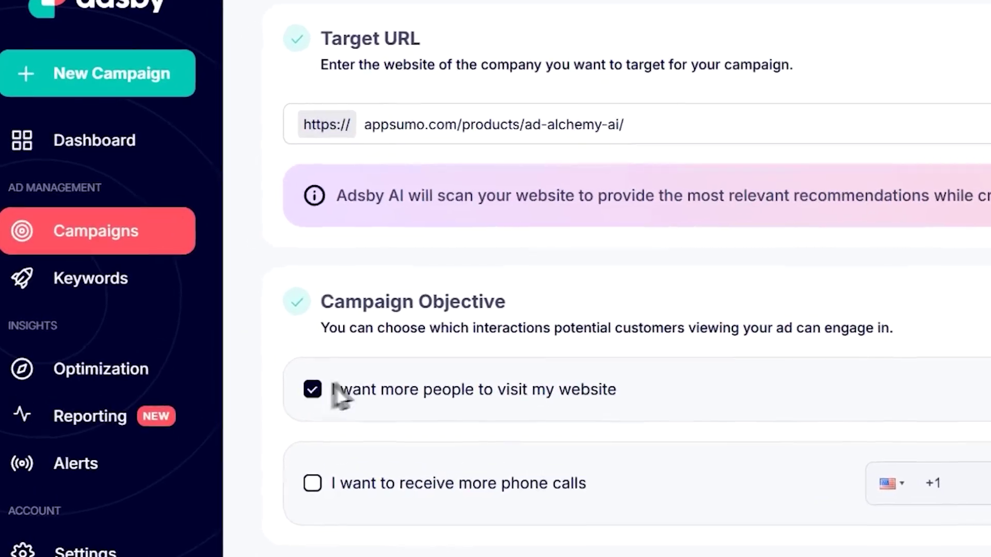
pyautogui.scroll(-1, 361, 355)
pyautogui.scroll(-3, 524, 302)
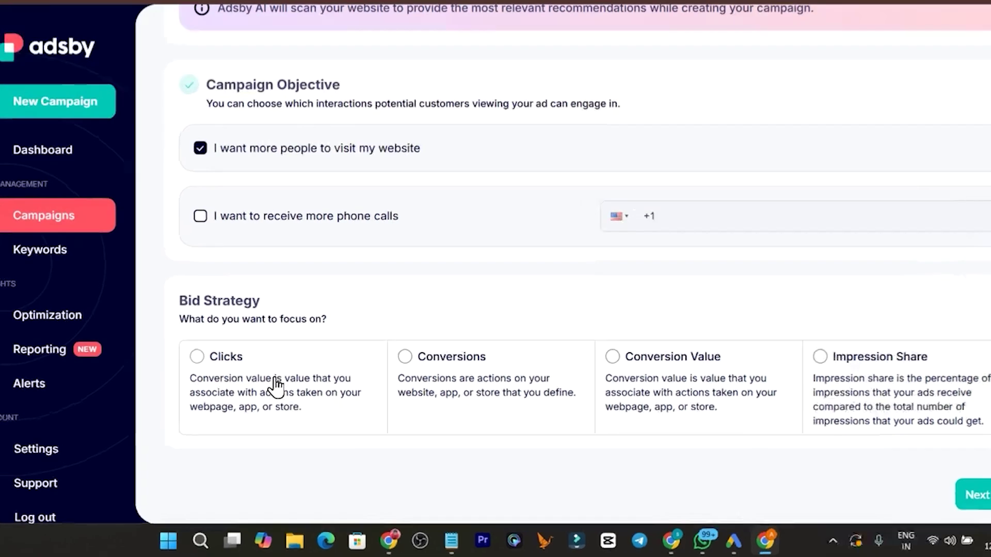
pyautogui.click(289, 408)
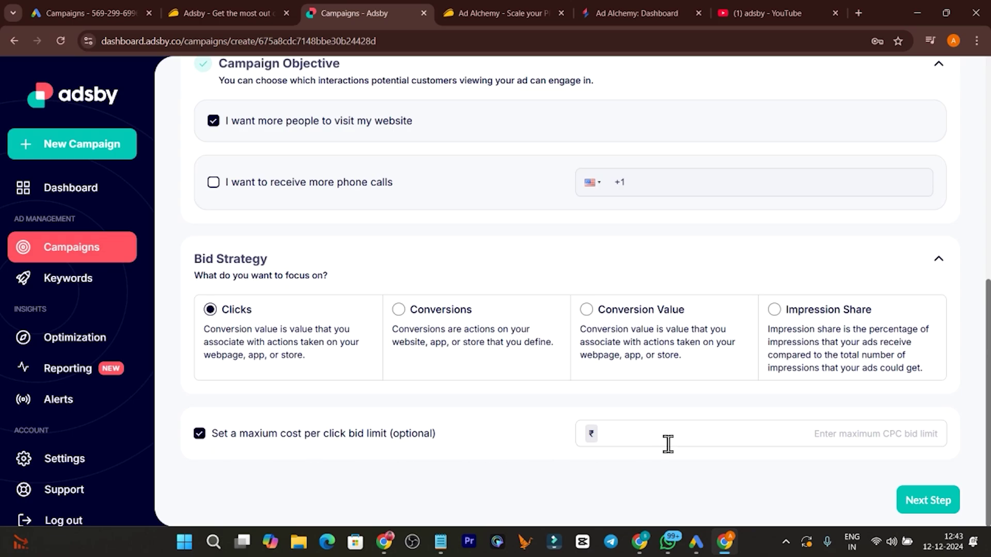
pyautogui.click(721, 437)
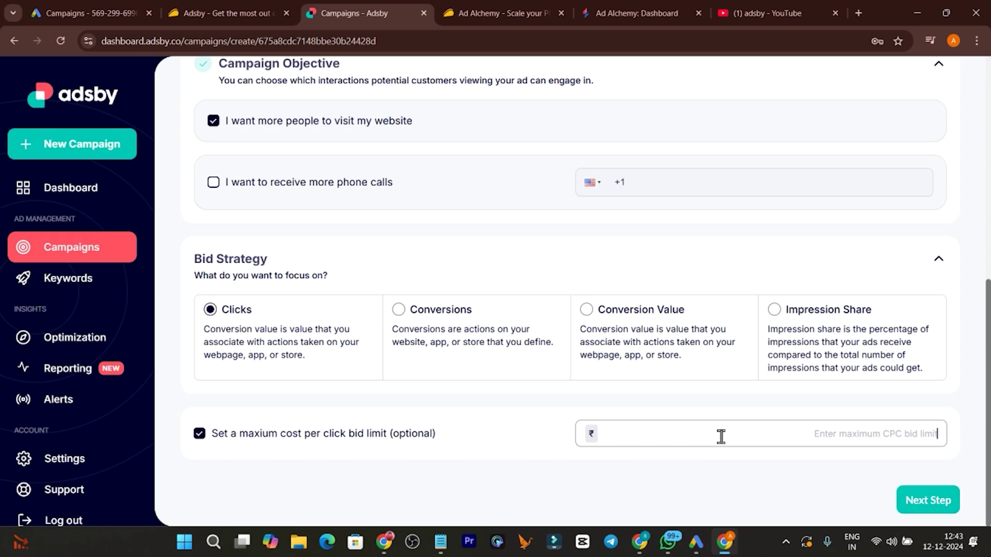
pyautogui.click(199, 438)
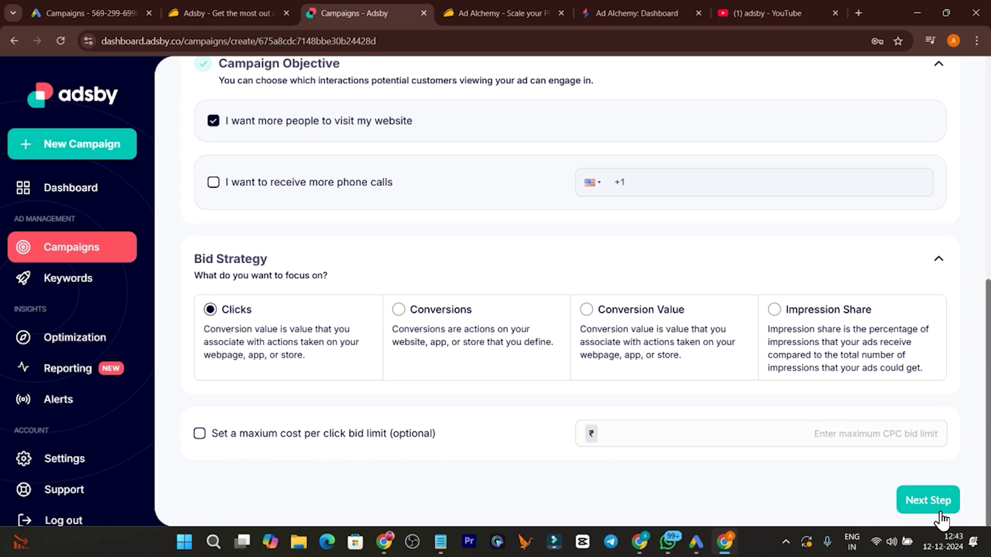
pyautogui.click(928, 500)
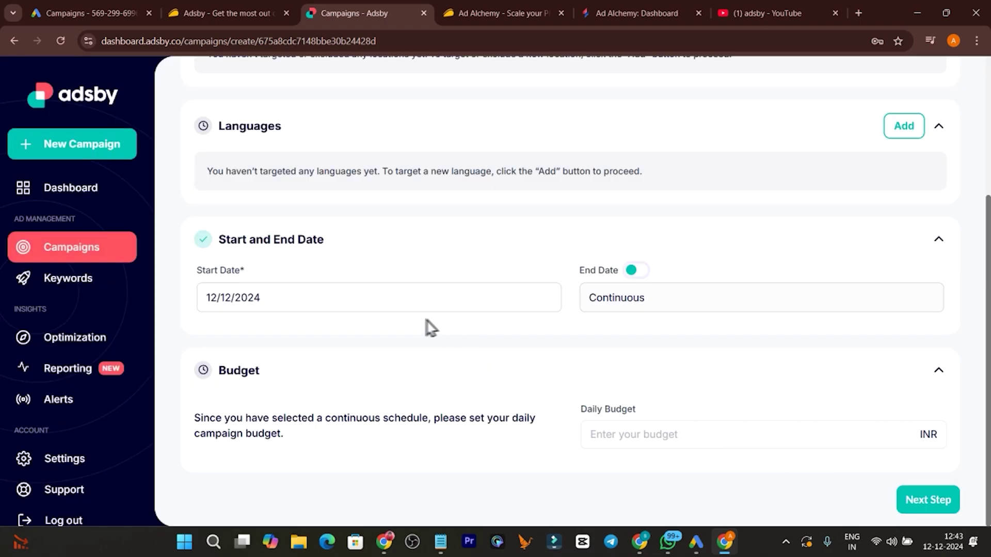
# Set the daily budget to 1000 INR and continue to the Ad Groups stage.
pyautogui.click(710, 449)
pyautogui.write('1000')
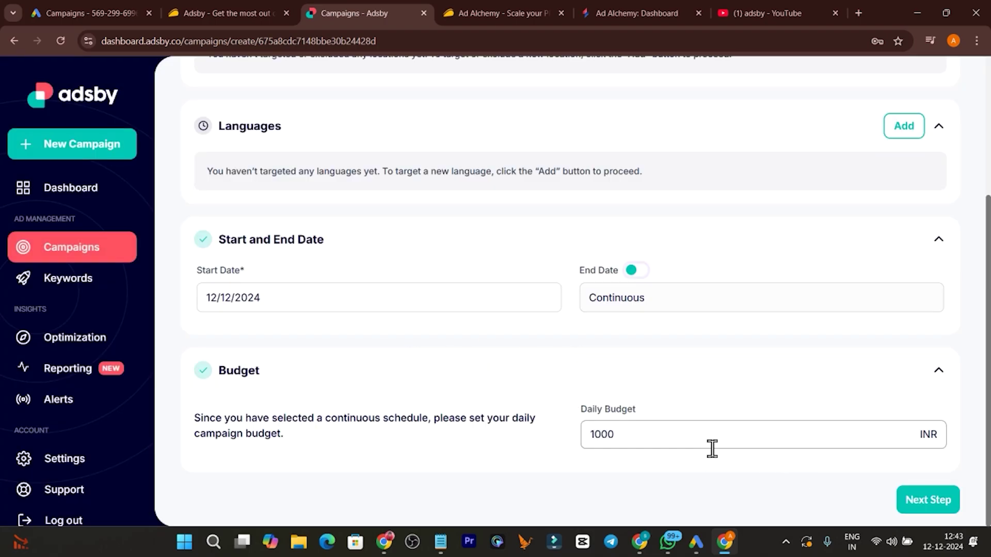
pyautogui.click(931, 507)
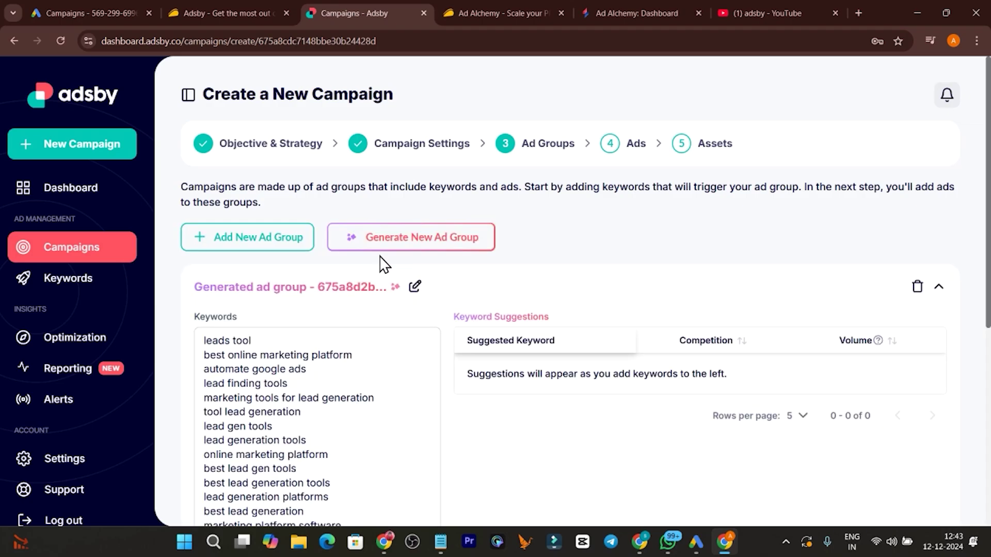
# Review the generated ad group's keywords, keyword suggestions and empty negative keywords, and continue to the Ads stage.
pyautogui.scroll(-5, 335, 342)
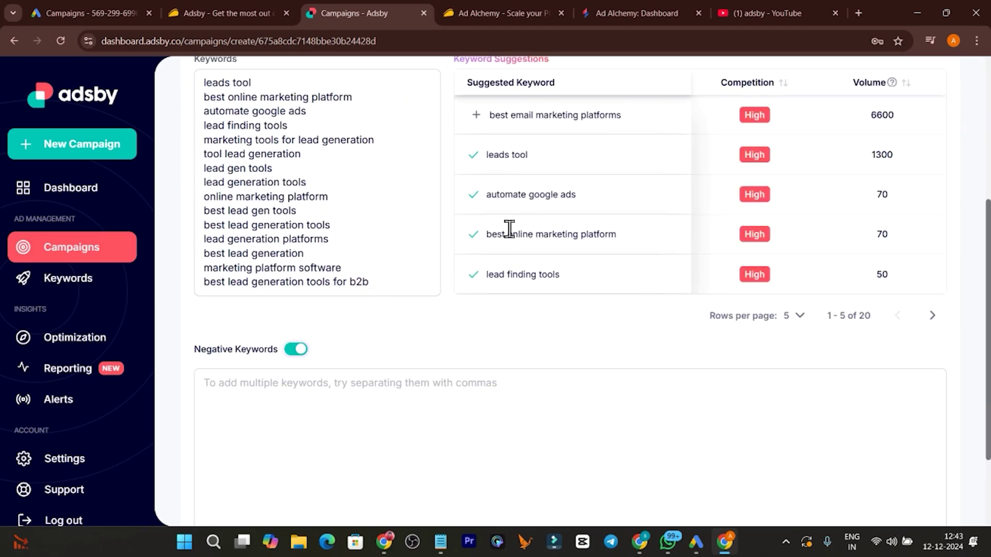
pyautogui.scroll(4, 342, 281)
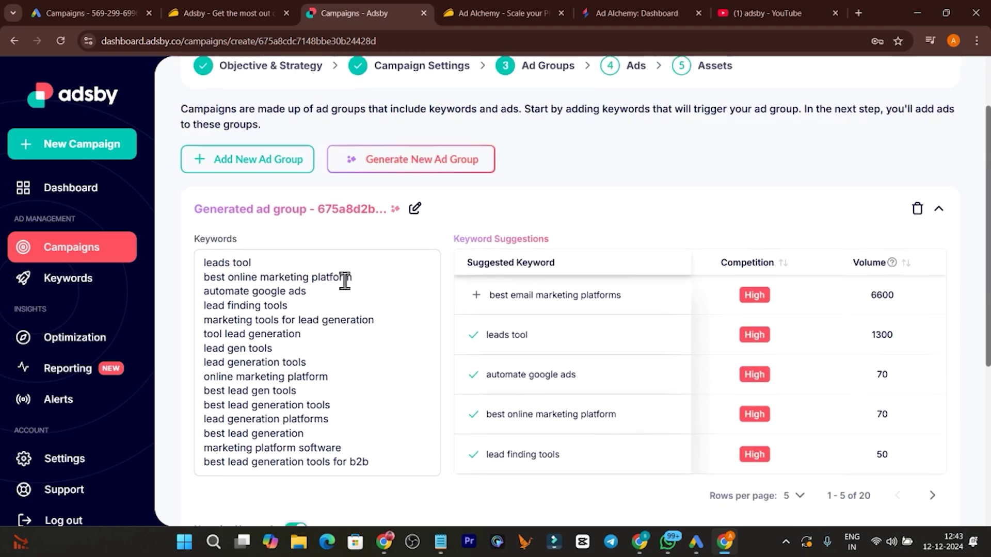
pyautogui.scroll(-4, 302, 343)
pyautogui.scroll(4, 353, 245)
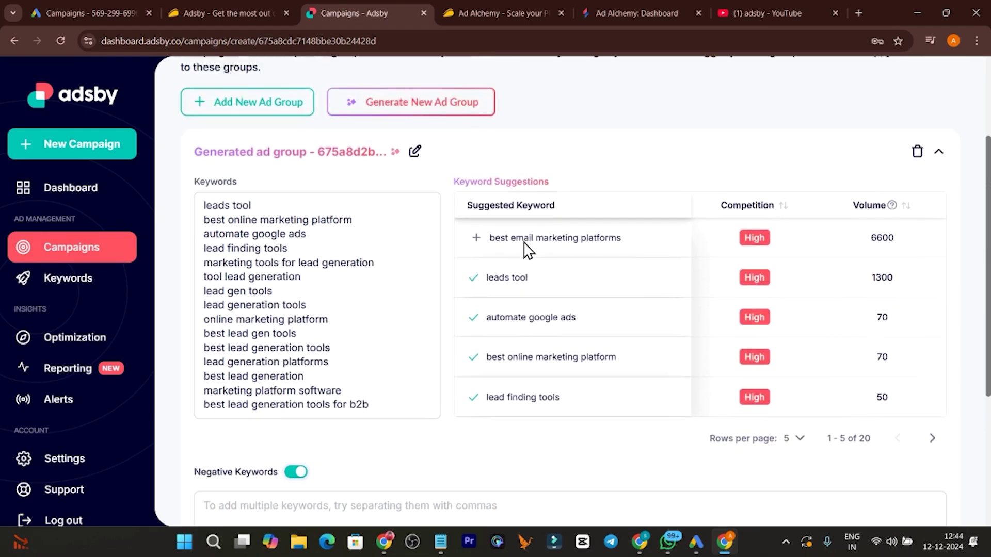
pyautogui.scroll(-5, 898, 351)
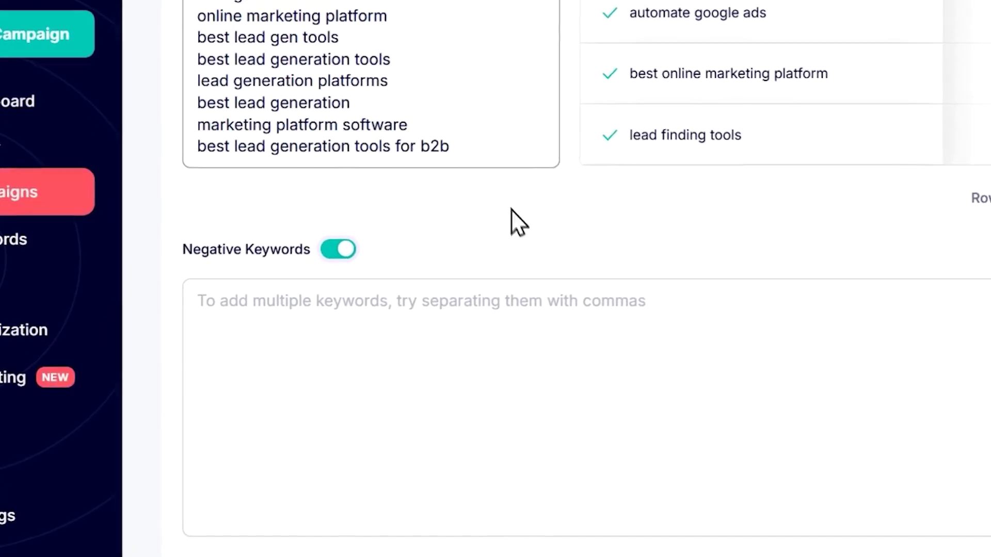
pyautogui.click(261, 312)
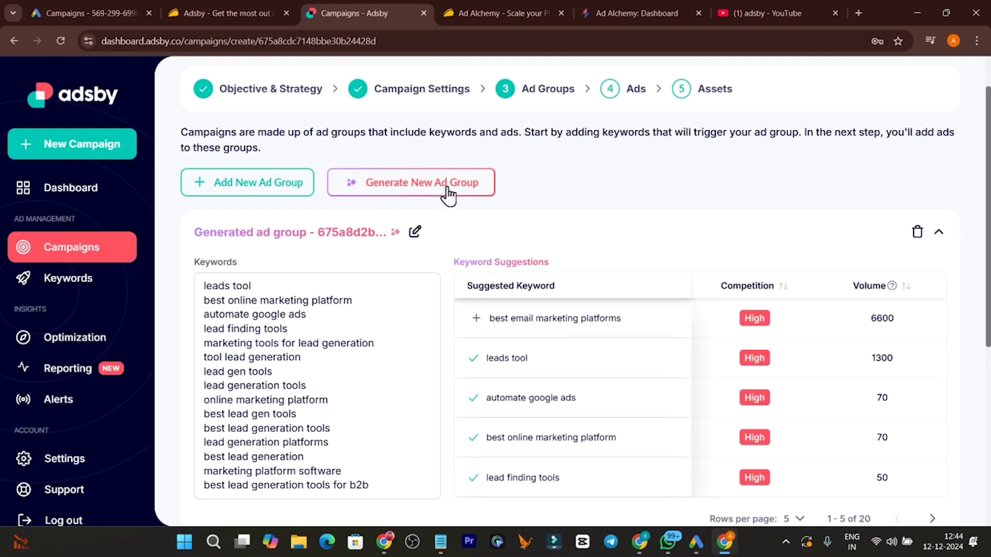
pyautogui.scroll(-2, 341, 268)
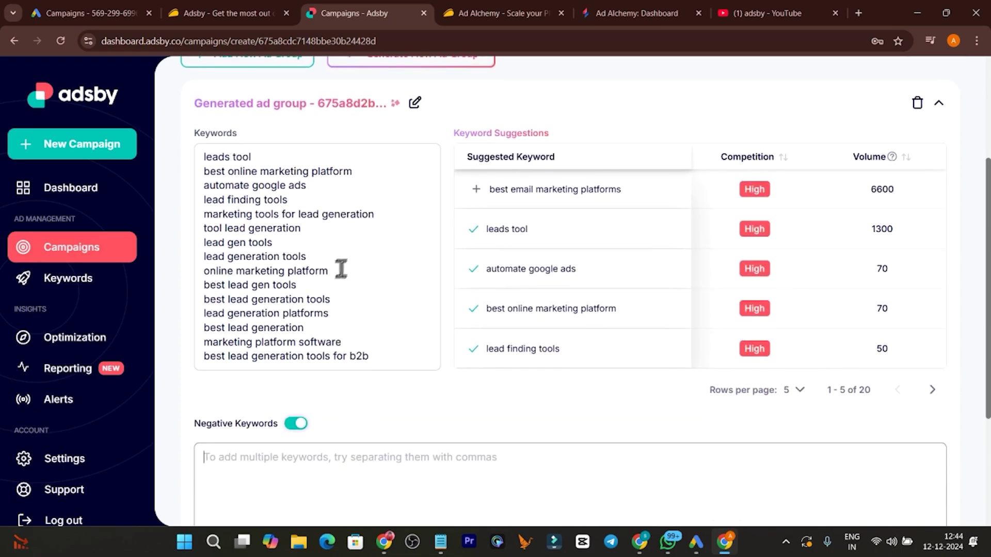
pyautogui.scroll(-1, 599, 335)
pyautogui.scroll(-2, 614, 314)
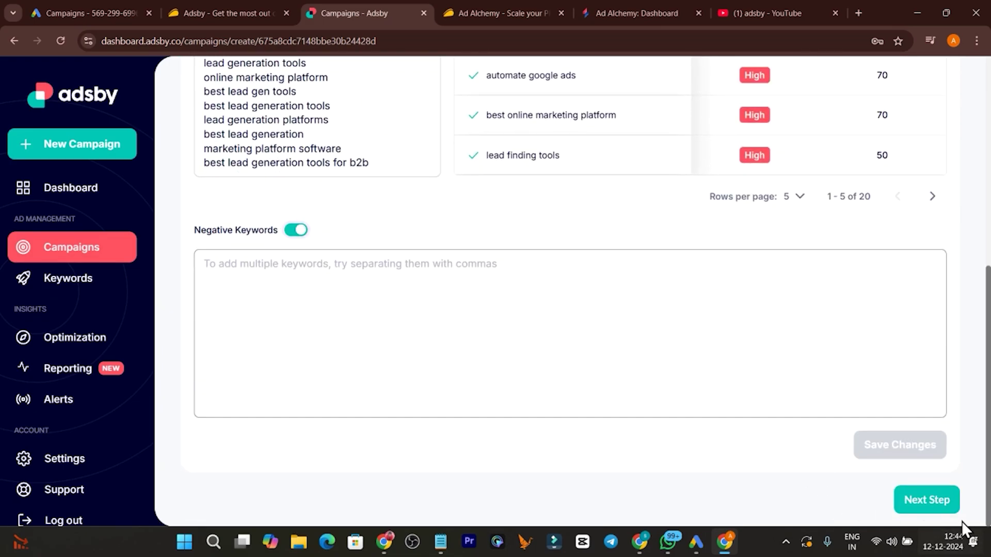
pyautogui.click(924, 500)
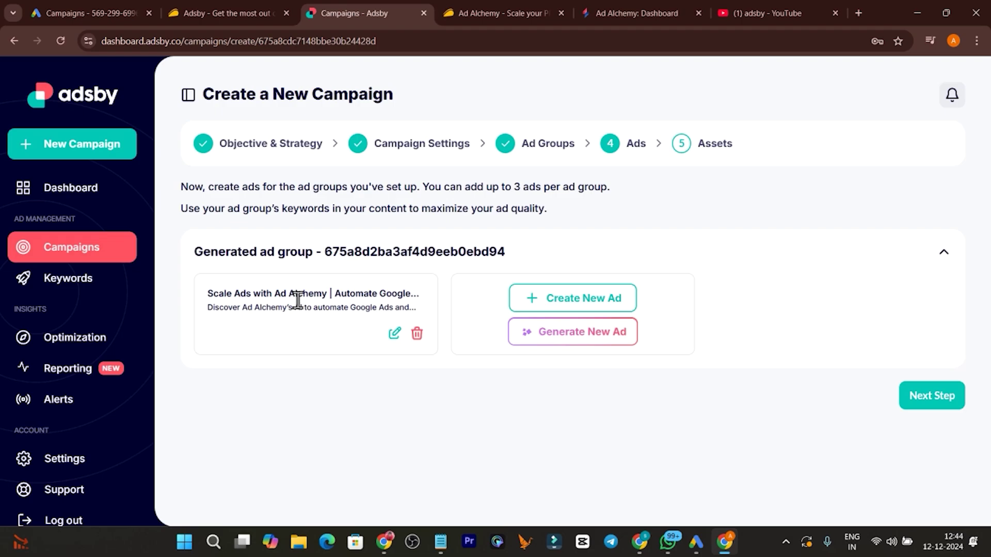
# Check the generated ad's URL, headlines, descriptions and preview variations, save the ad and continue to the Assets stage.
pyautogui.click(394, 333)
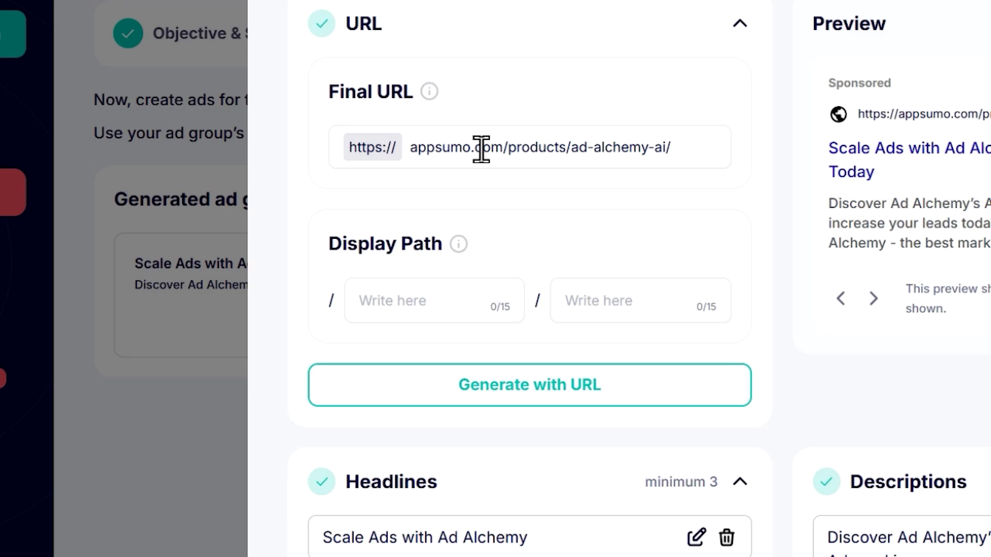
pyautogui.scroll(-4, 608, 183)
pyautogui.scroll(-3, 444, 330)
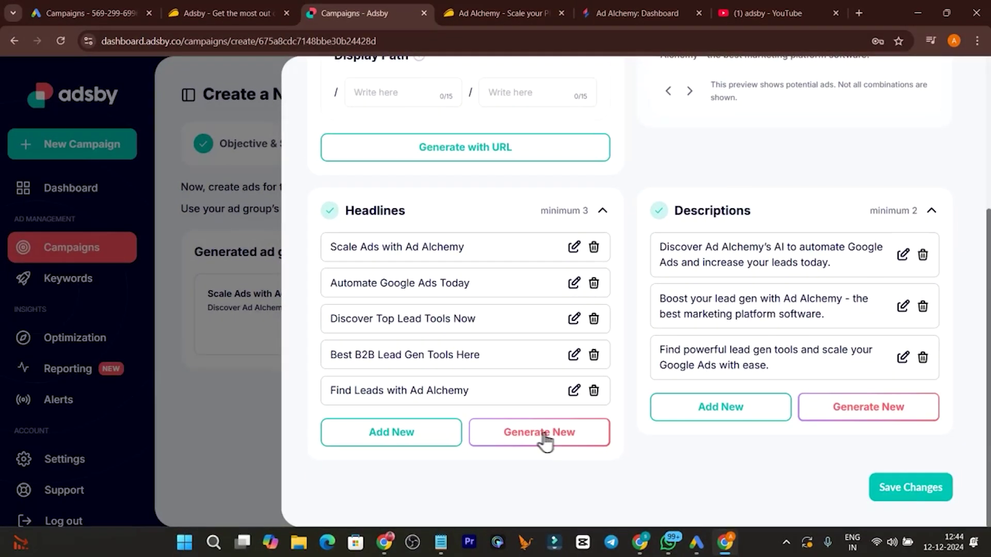
pyautogui.scroll(5, 751, 407)
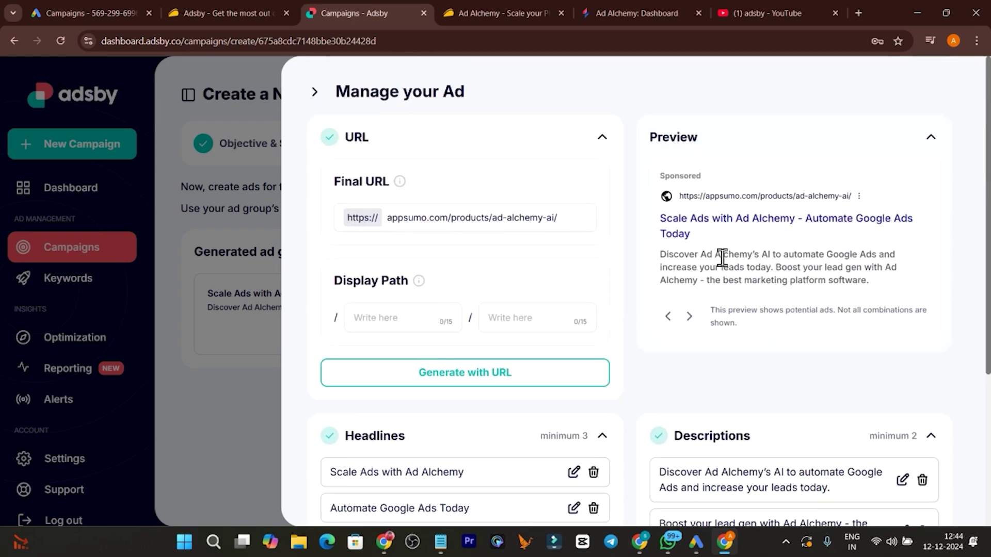
pyautogui.click(690, 316)
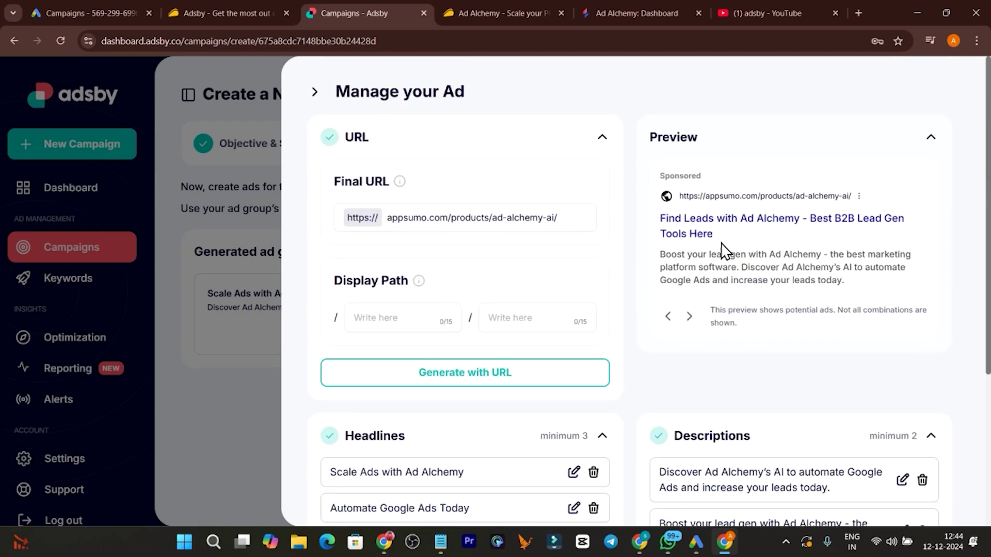
pyautogui.click(689, 316)
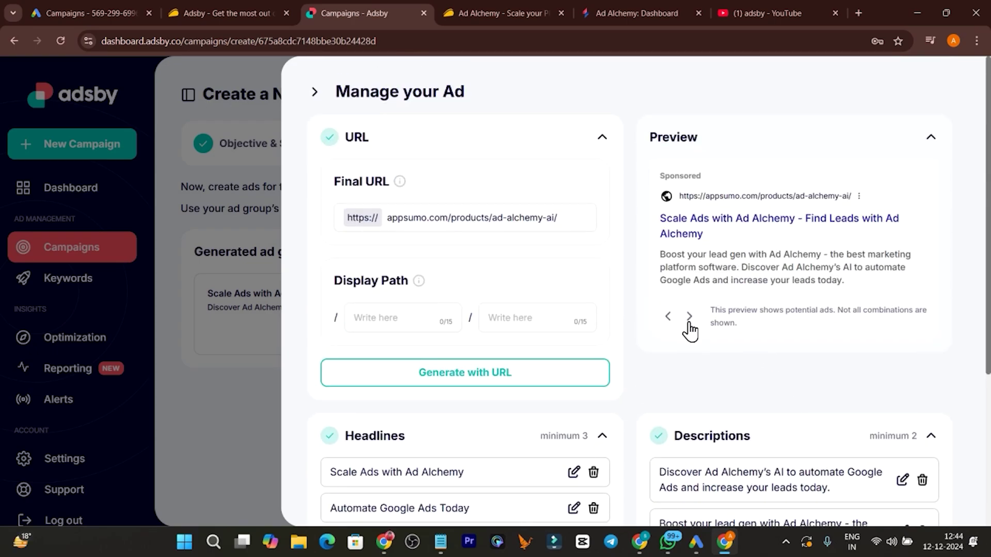
pyautogui.scroll(-4, 685, 320)
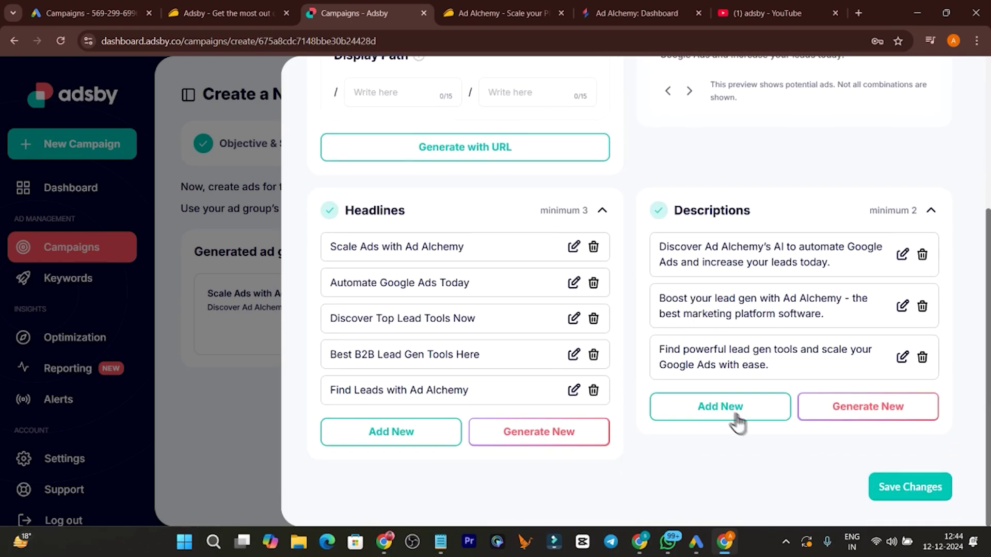
pyautogui.click(896, 488)
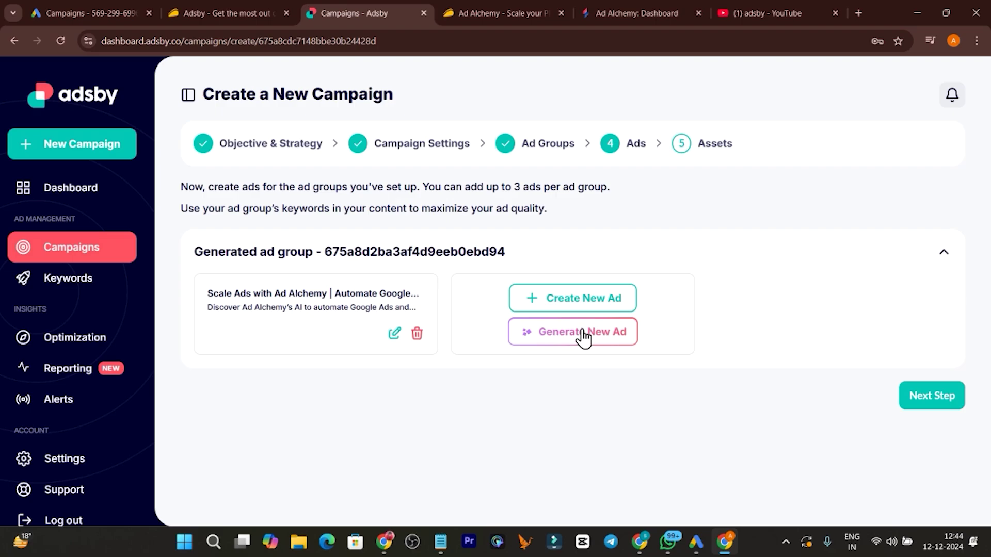
pyautogui.click(948, 407)
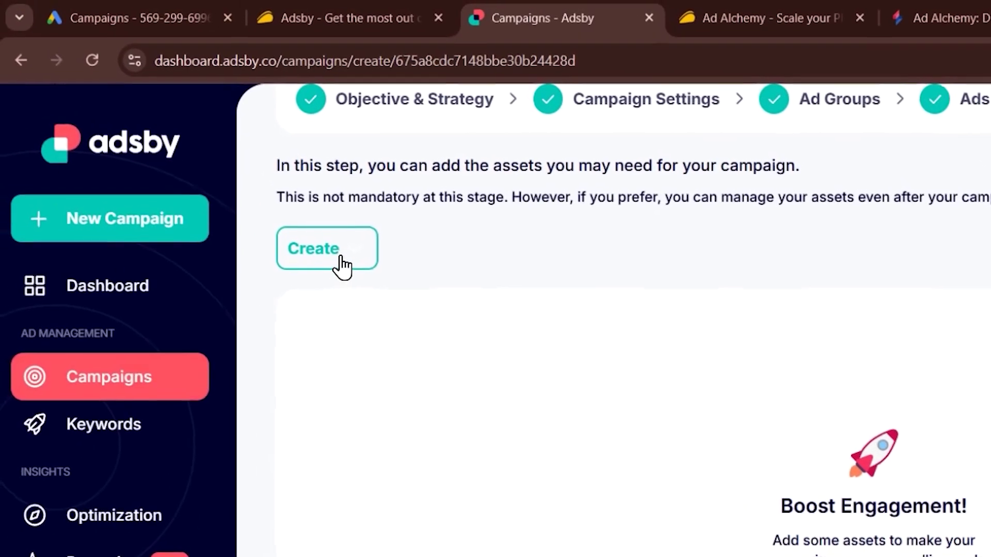
# Inspect the form for creating a sitelink asset and close it without adding one.
pyautogui.click(341, 267)
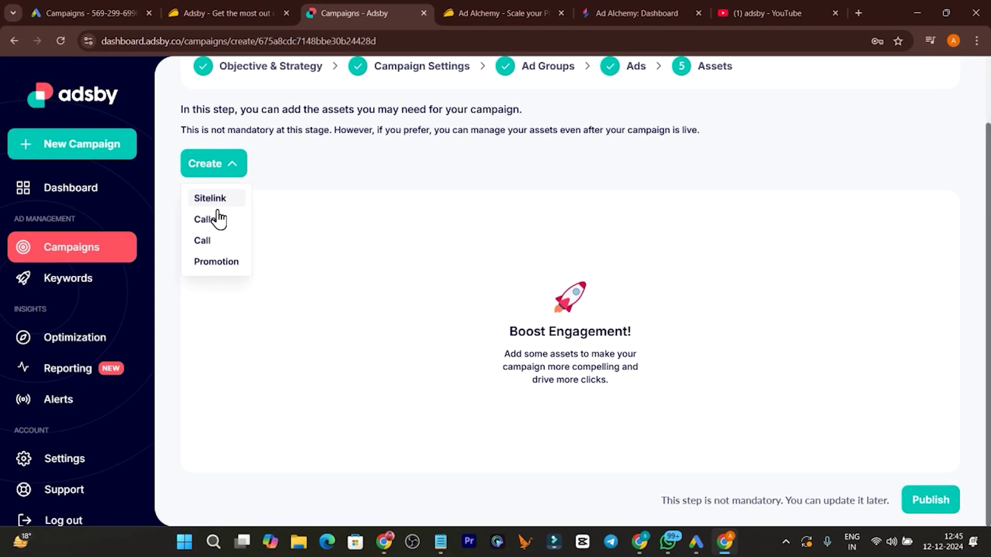
pyautogui.click(212, 198)
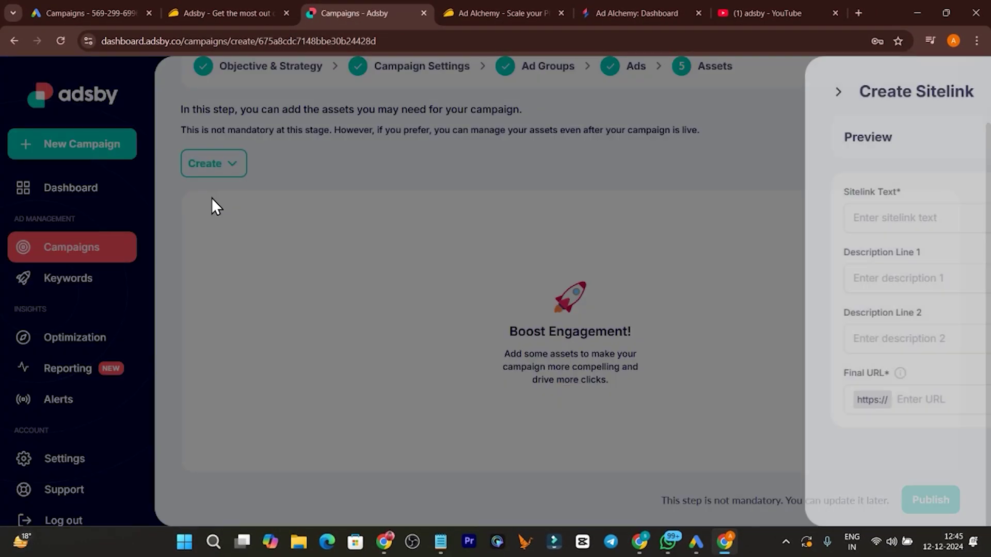
pyautogui.click(761, 219)
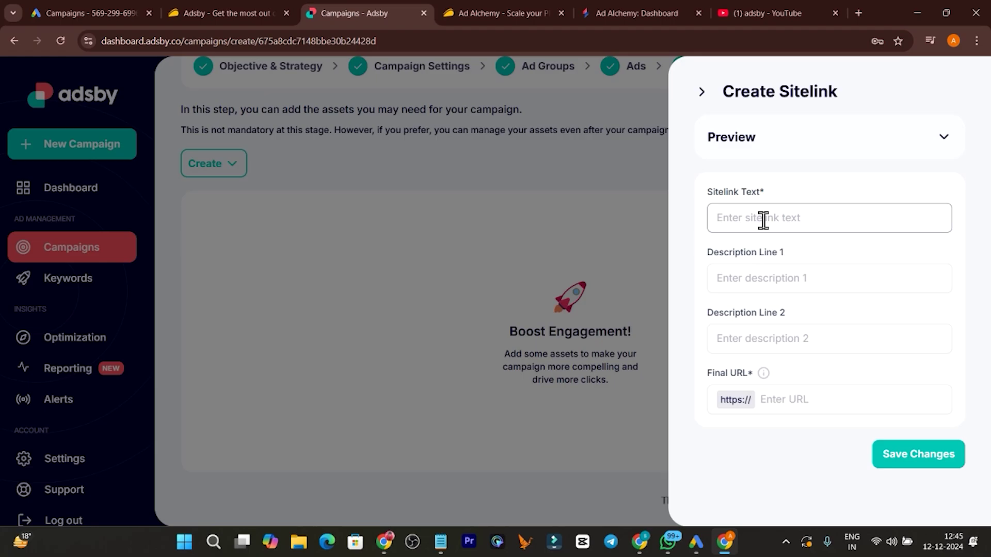
pyautogui.click(705, 96)
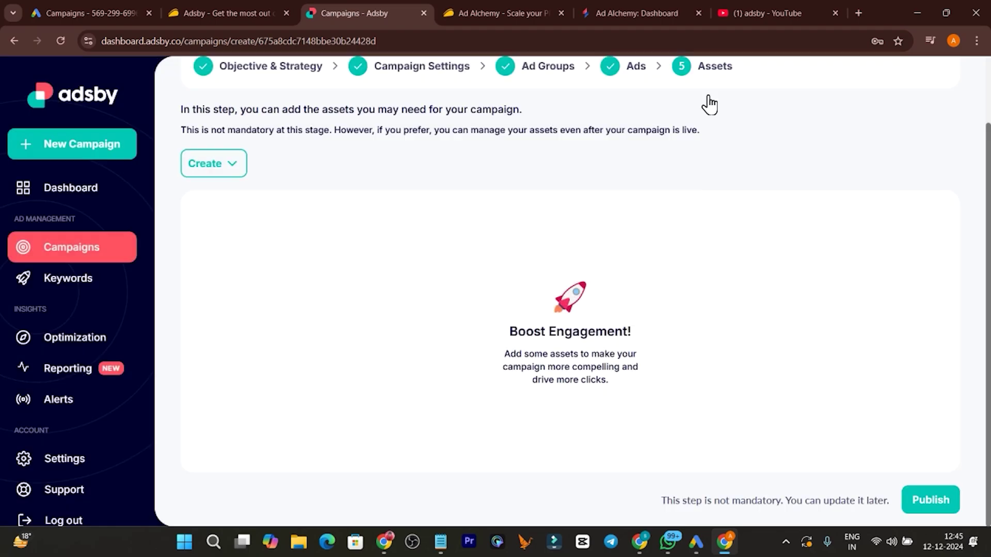
# Publish the campaign under the name "My Adsby for appsumo" and go to the campaigns list.
pyautogui.click(930, 501)
pyautogui.click(500, 303)
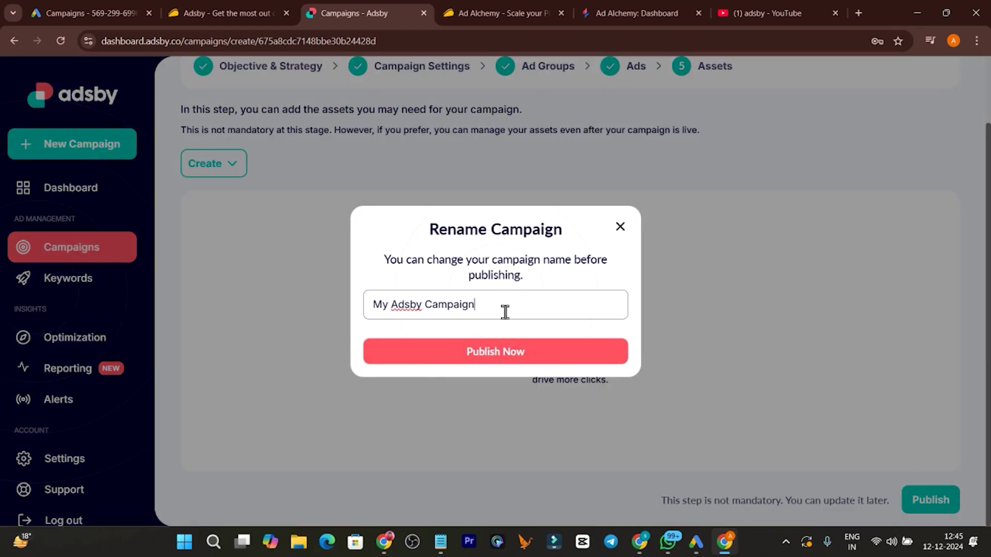
pyautogui.moveTo(506, 312); pyautogui.dragTo(429, 312)
pyautogui.press('BackSpace')
pyautogui.click(483, 355)
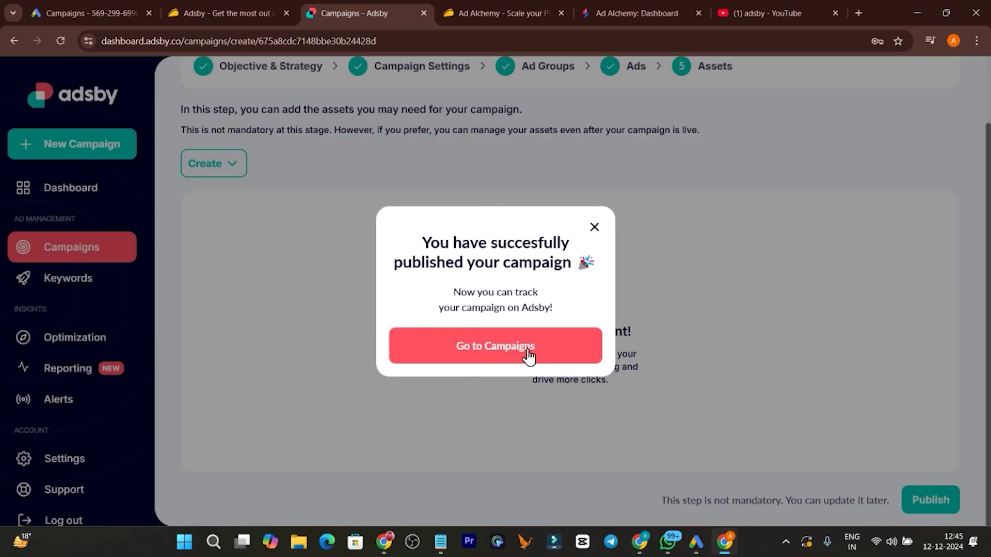
pyautogui.click(526, 355)
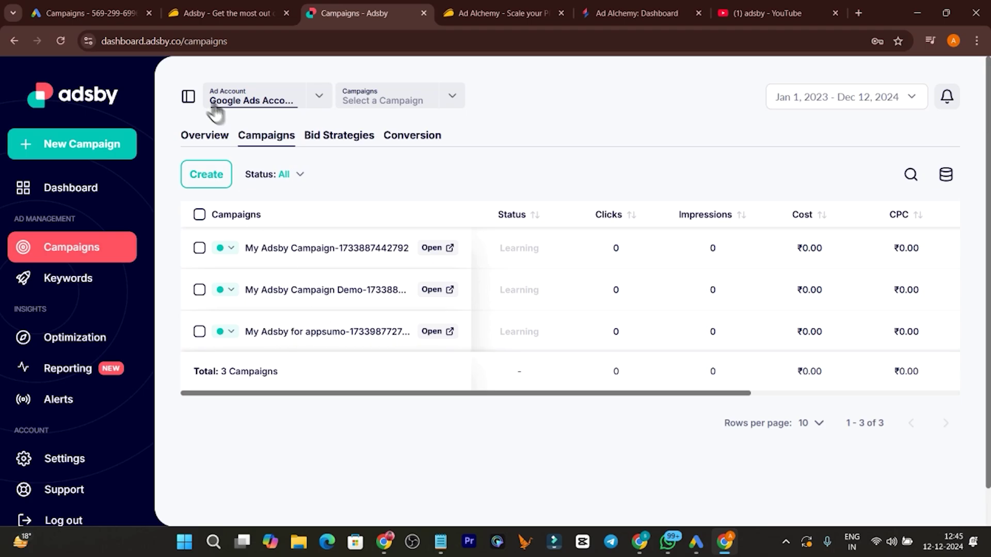
# Reload the campaigns page in Google Ads and look for the newly published Adsby campaign.
pyautogui.click(98, 12)
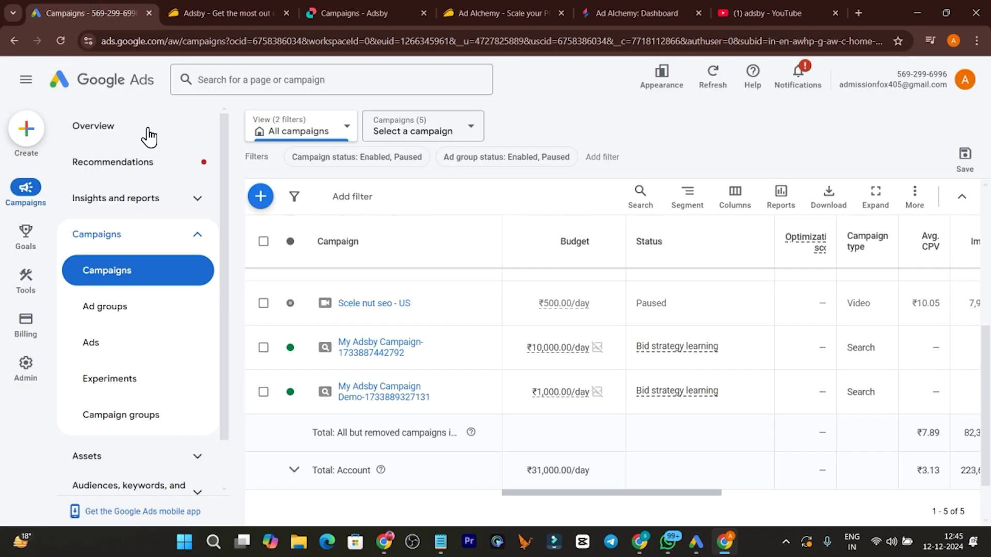
pyautogui.click(61, 41)
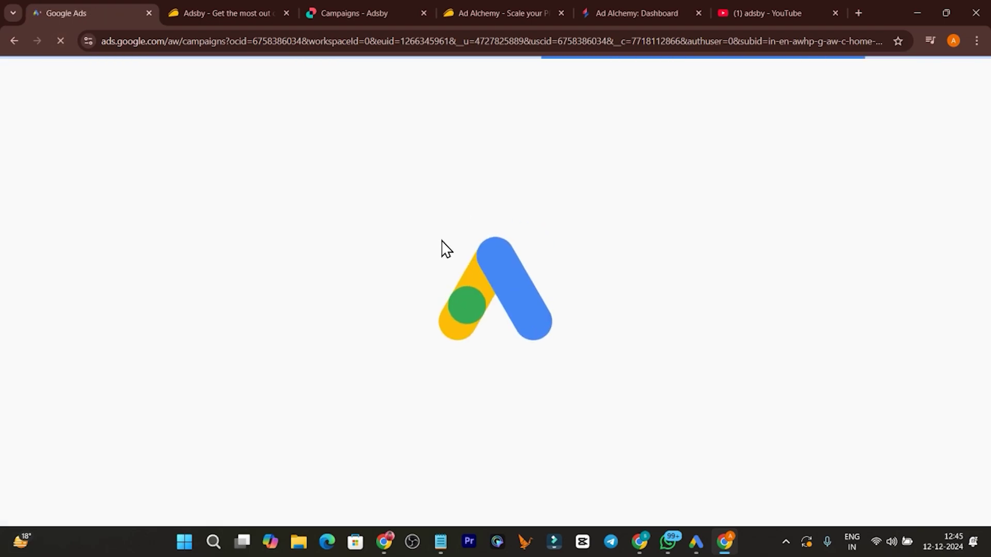
pyautogui.click(347, 17)
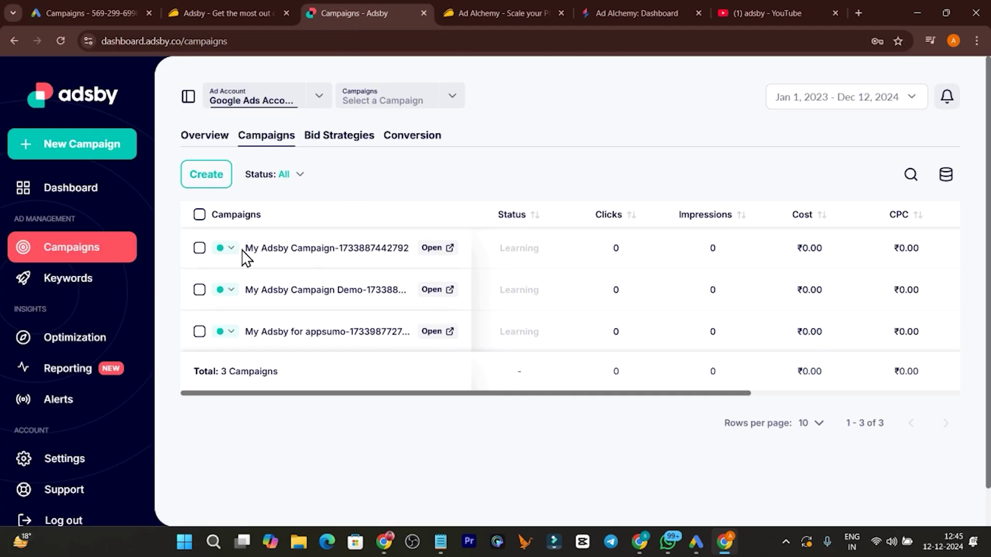
pyautogui.click(85, 12)
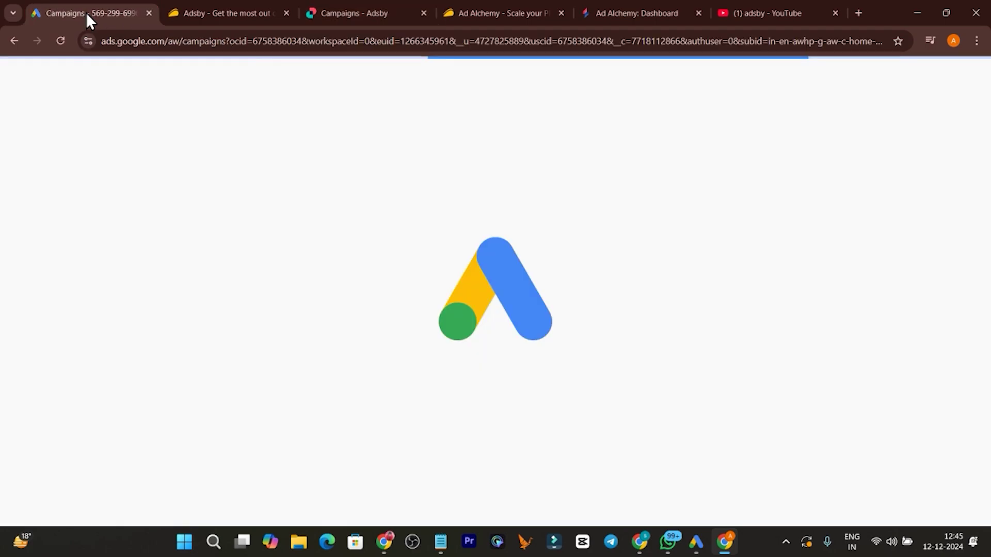
pyautogui.scroll(-4, 389, 349)
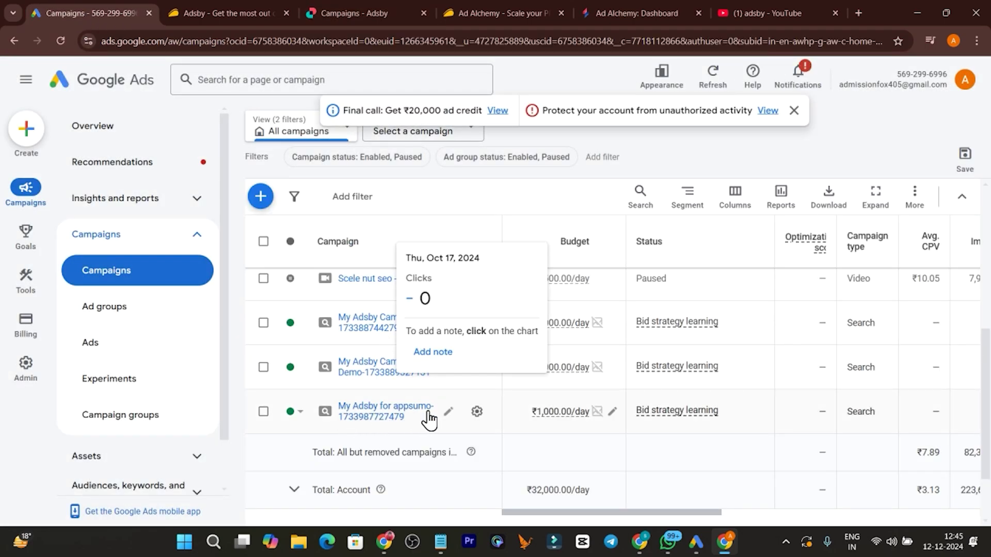
# Switch to Ad Alchemy and open its Campaign Builder to compare it with the Google Ads campaigns list.
pyautogui.click(373, 12)
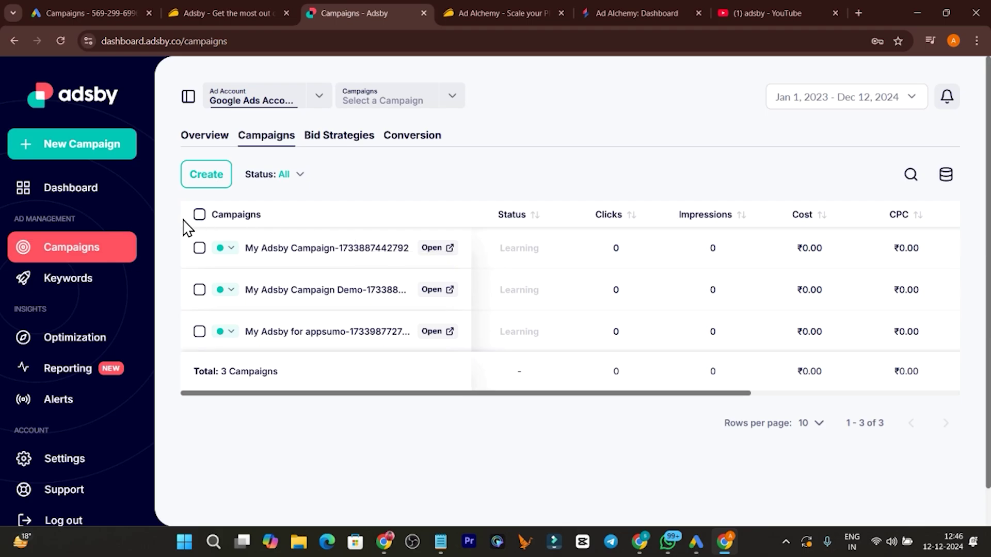
pyautogui.click(632, 14)
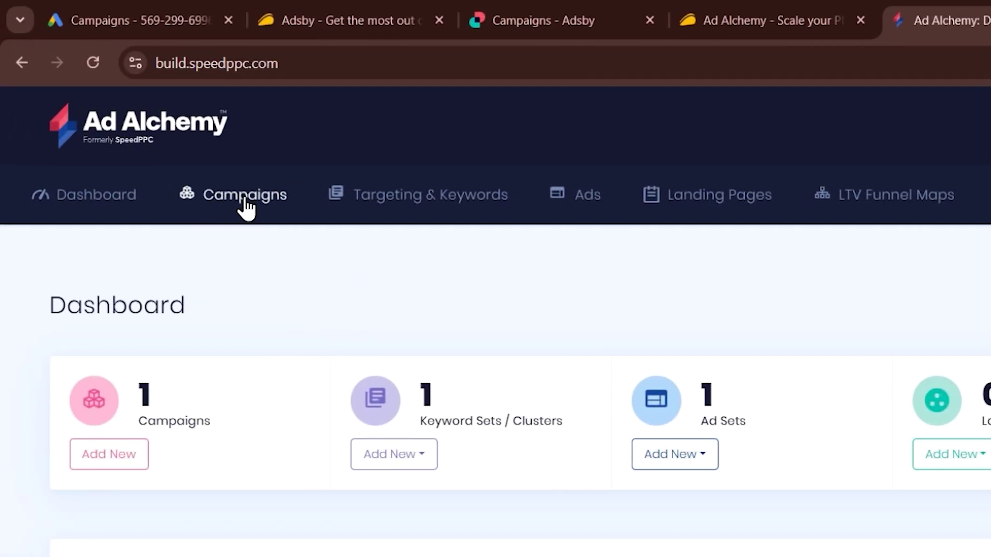
pyautogui.click(245, 206)
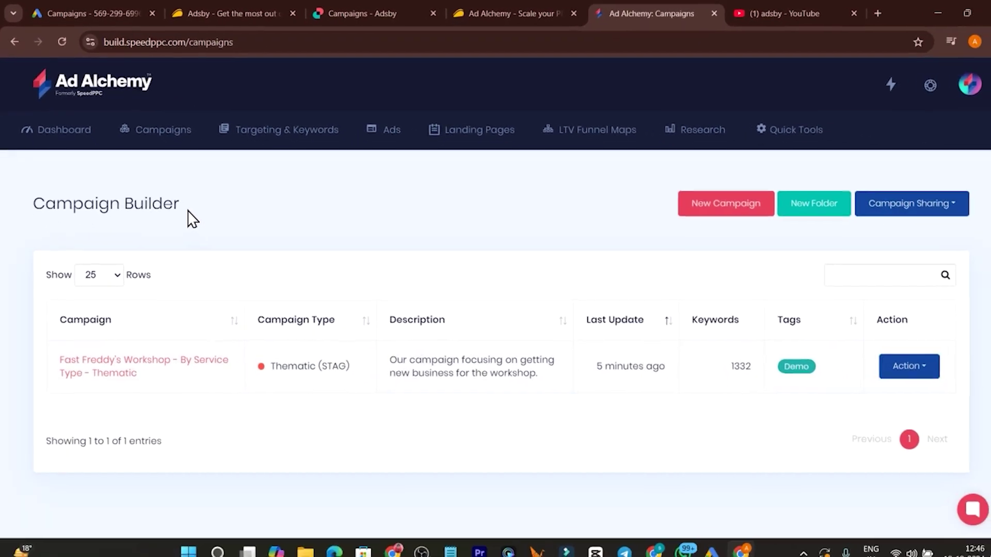
pyautogui.click(90, 13)
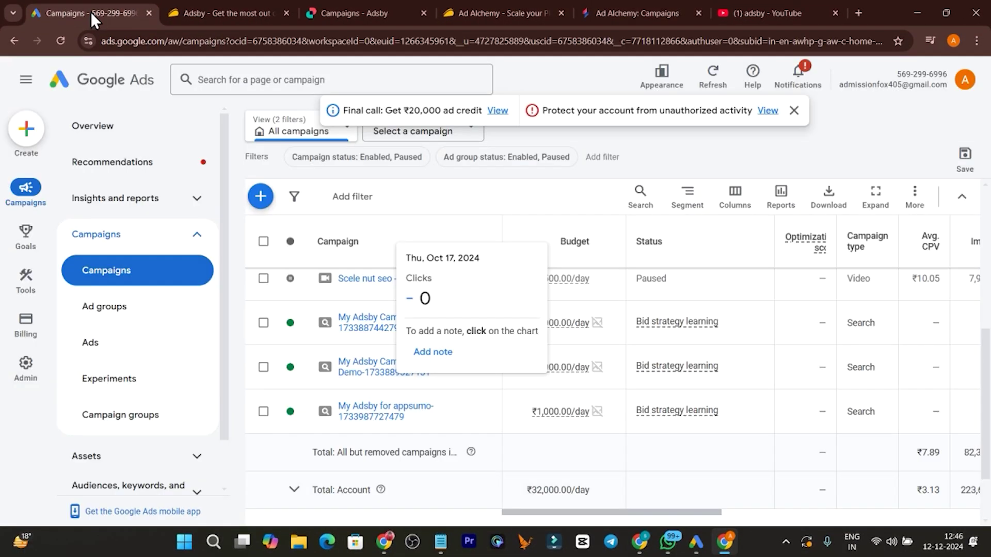
pyautogui.click(629, 11)
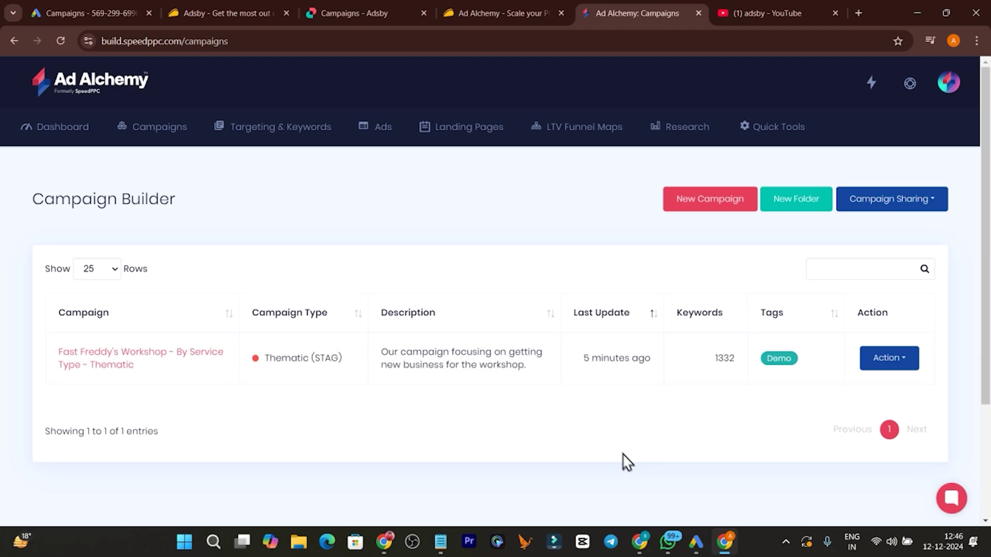
# Switch to Google Ads Editor to look over the account list in its Accounts manager, and return to Ad Alchemy's Campaign Builder.
pyautogui.moveTo(697, 543)
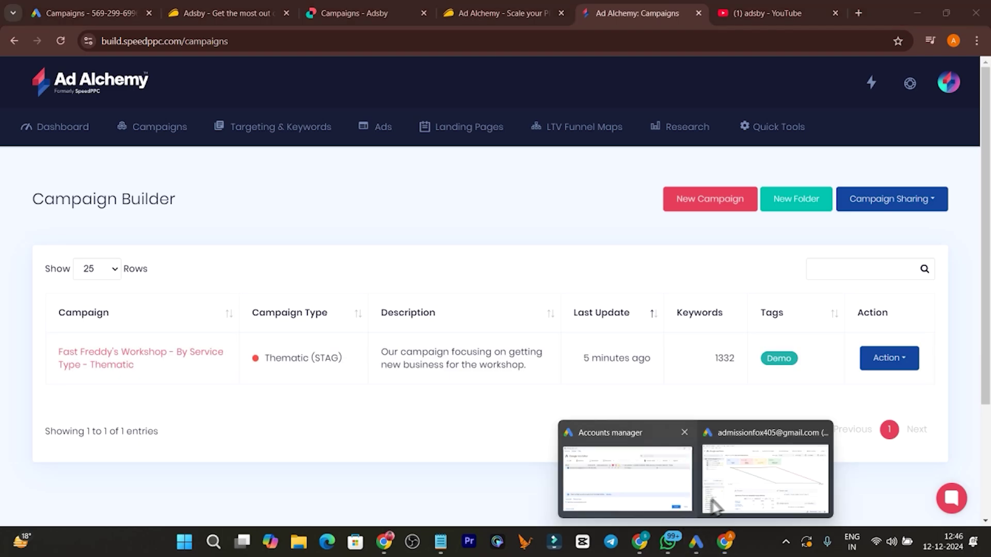
pyautogui.moveTo(766, 491)
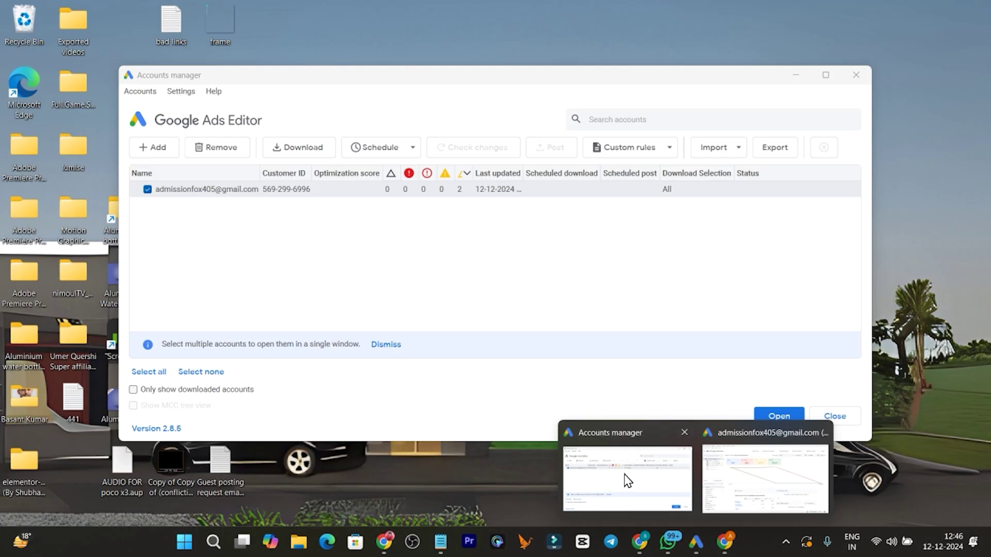
pyautogui.click(626, 478)
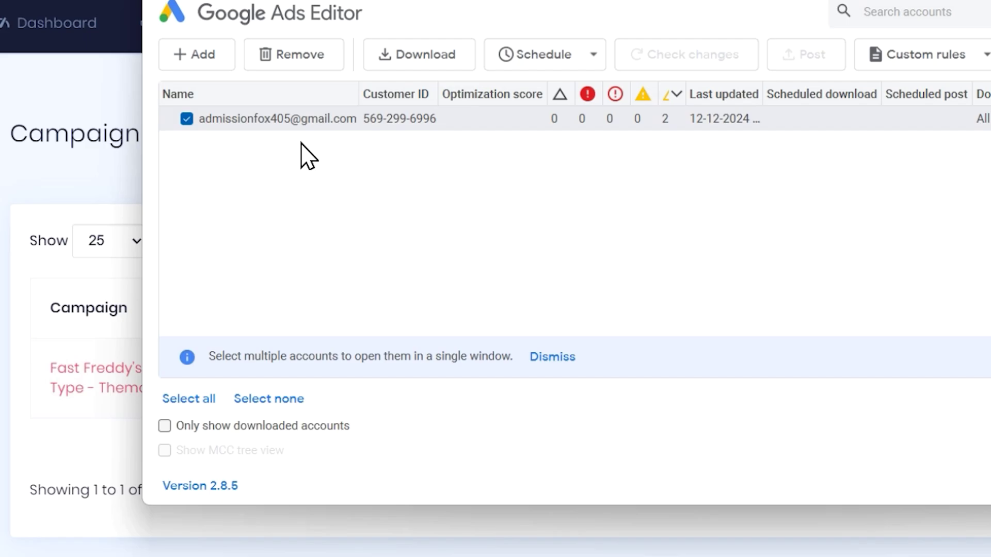
pyautogui.click(65, 142)
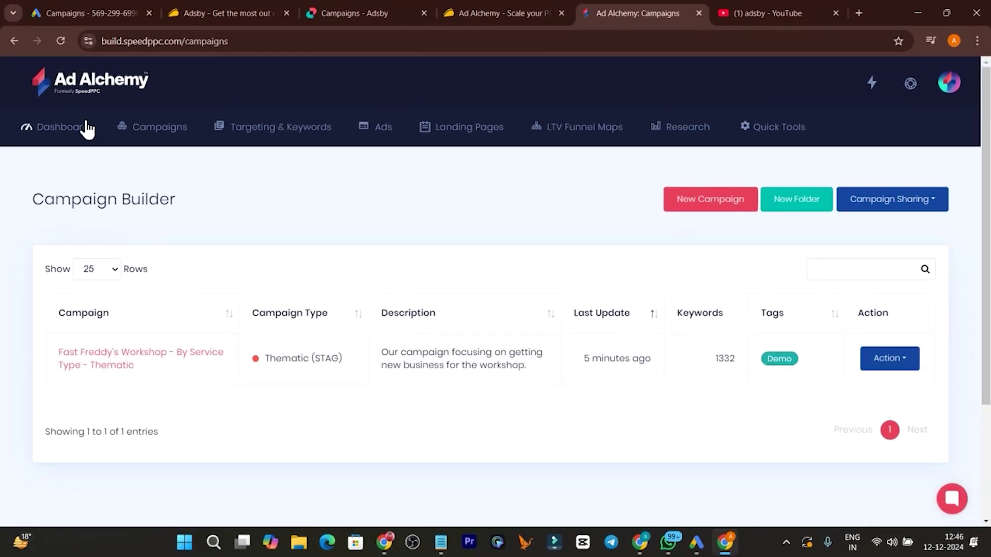
# Review the account overview and campaign tree in the Google Ads Editor account window, and minimize it.
pyautogui.moveTo(694, 539)
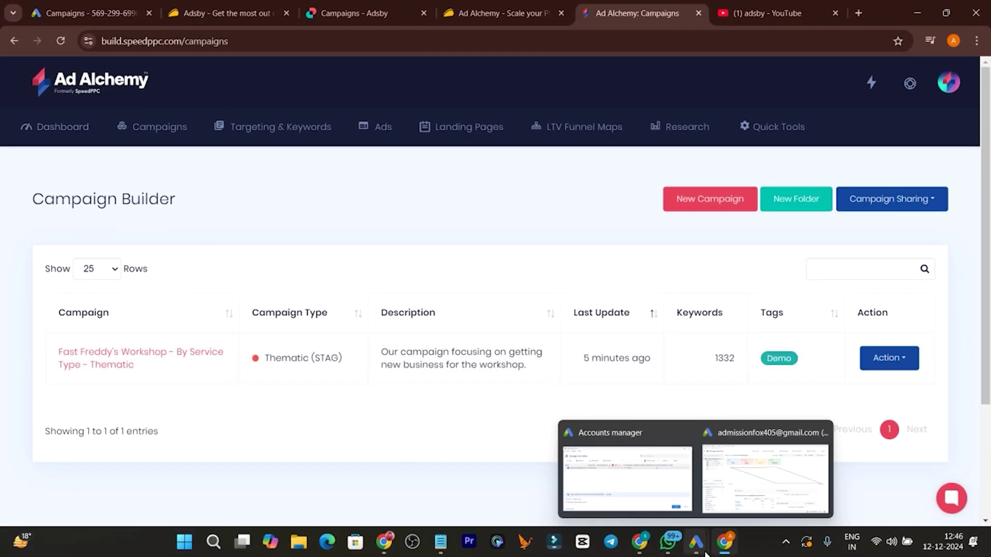
pyautogui.click(736, 494)
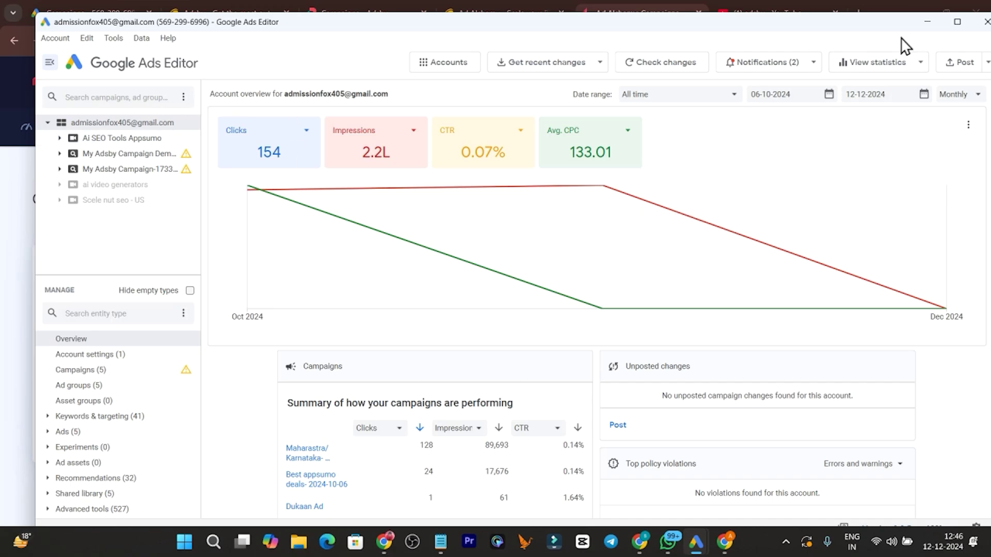
pyautogui.click(927, 21)
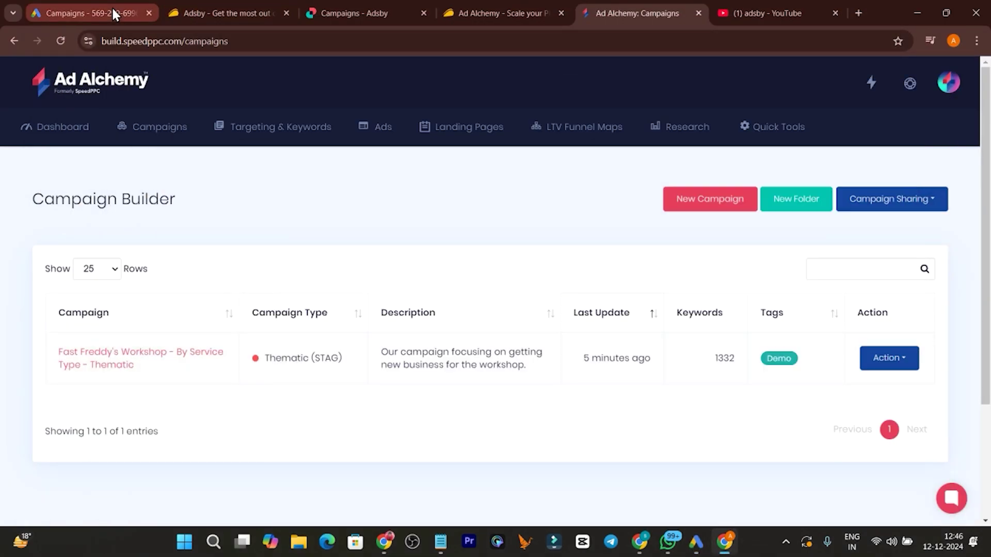
# Compare the campaigns lists in Google Ads and Adsby, and return to Ad Alchemy's Campaign Builder.
pyautogui.click(115, 12)
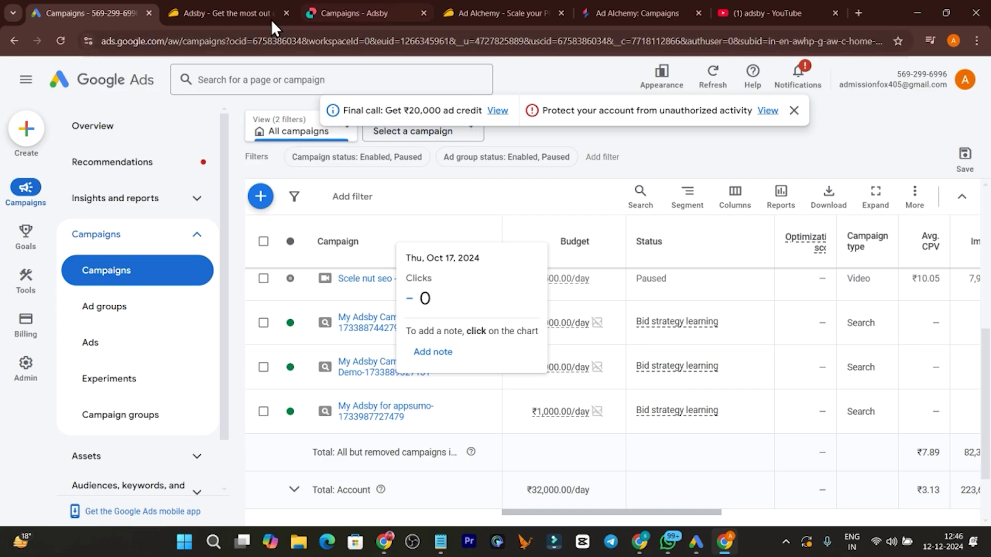
pyautogui.click(358, 20)
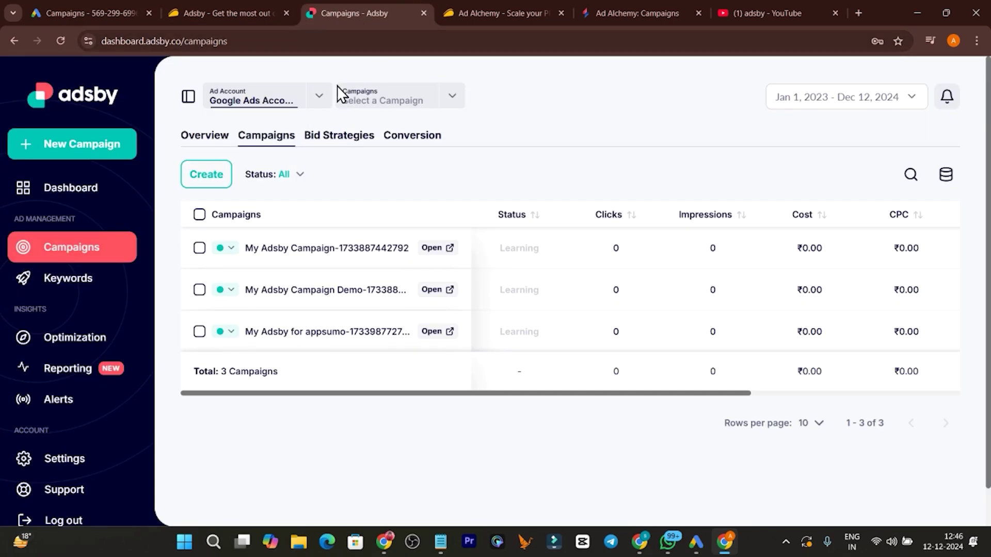
pyautogui.click(638, 13)
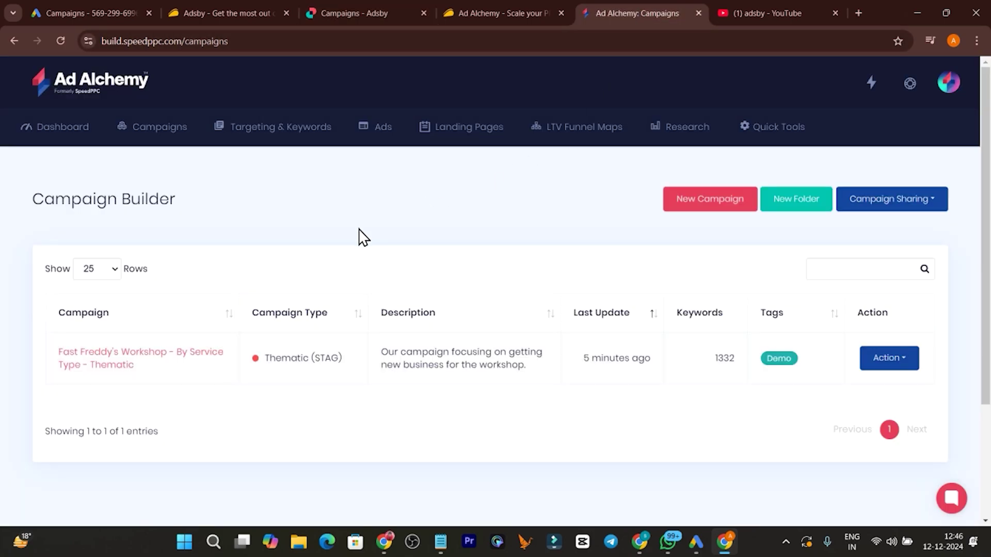
# Compare the lifetime deal prices of Adsby and Ad Alchemy on their AppSumo product pages, ending on the Adsby page.
pyautogui.click(221, 18)
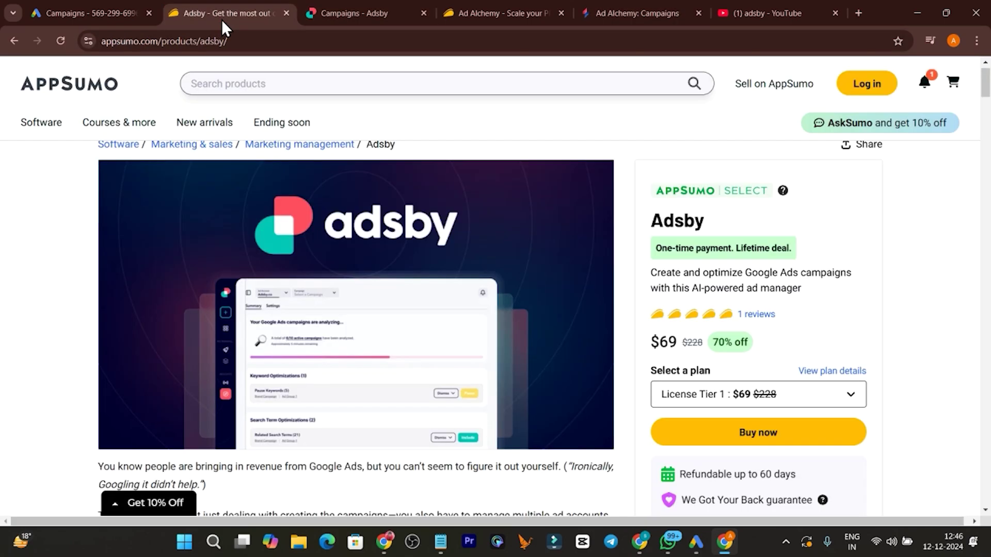
pyautogui.scroll(1, 61, 236)
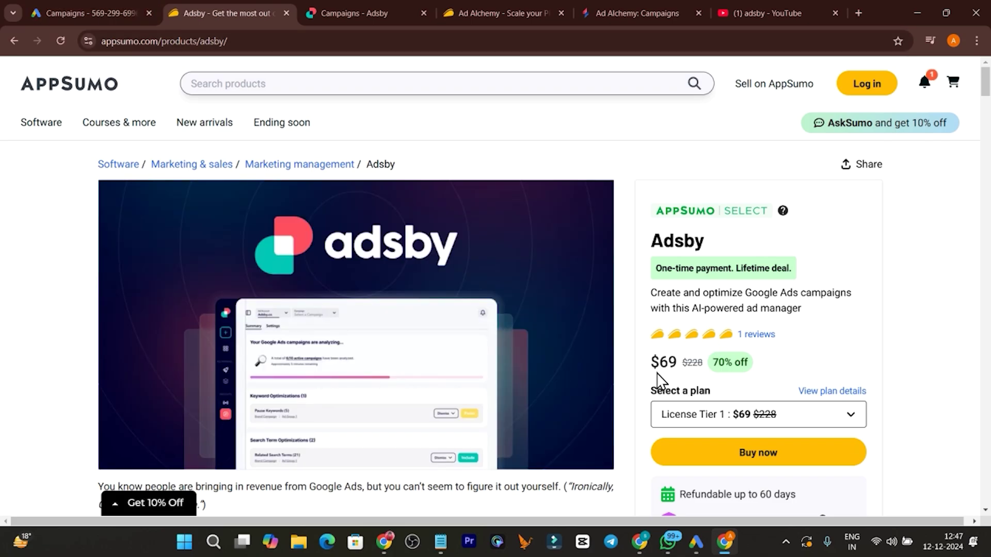
pyautogui.scroll(-1, 654, 366)
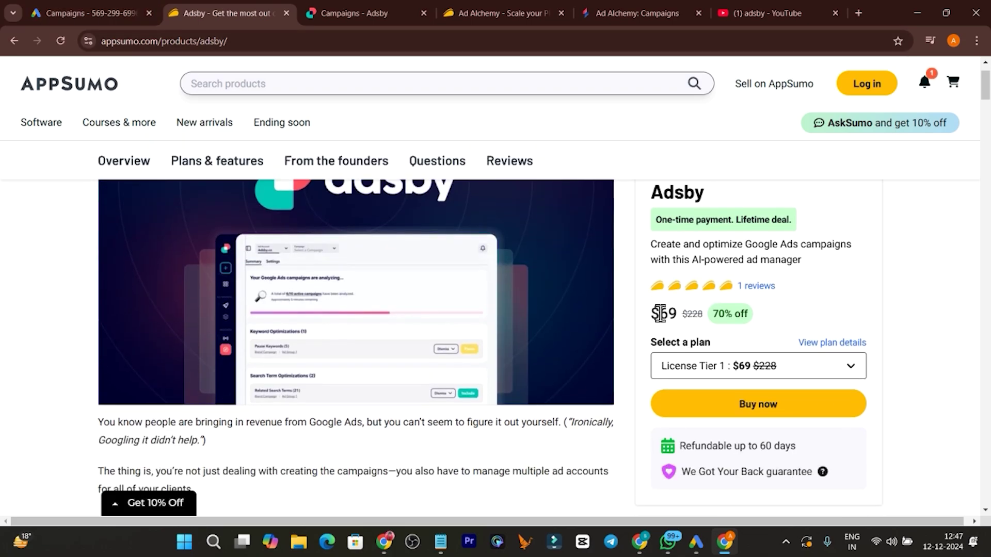
pyautogui.click(494, 17)
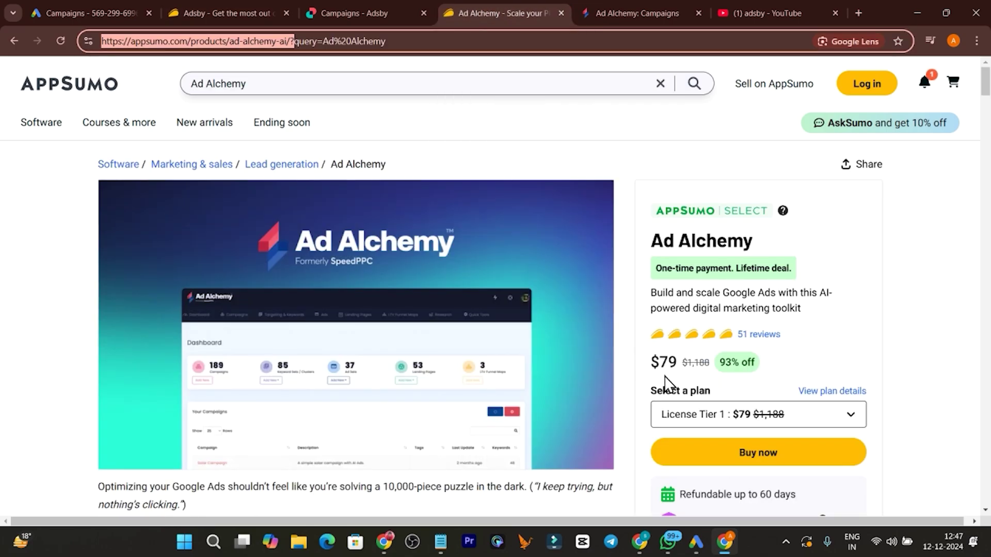
pyautogui.click(233, 14)
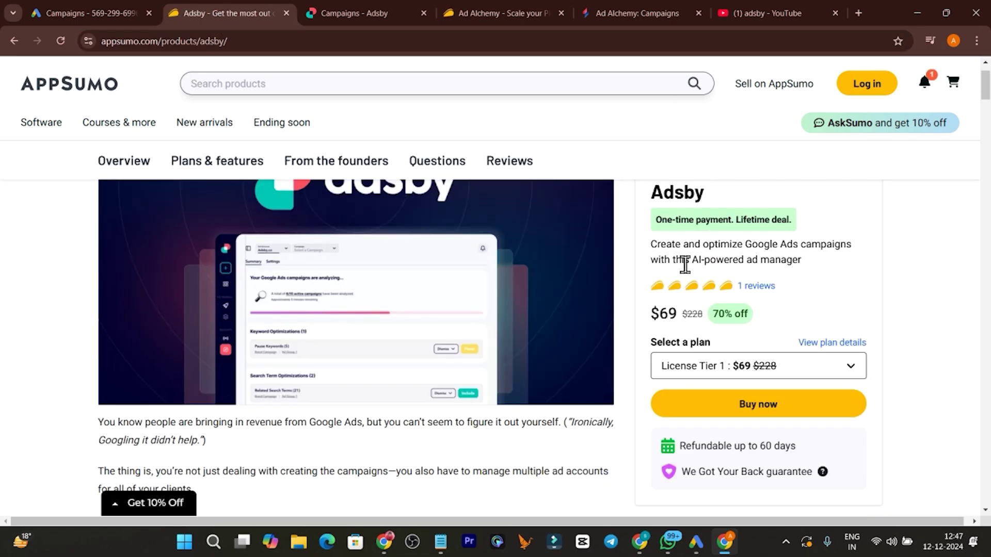
pyautogui.scroll(1, 628, 265)
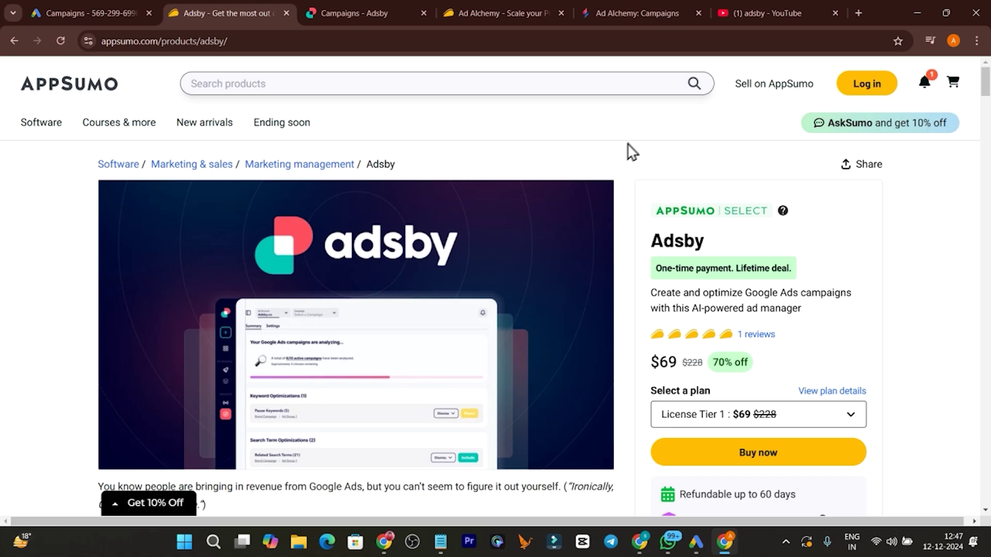
# Switch to the YouTube search results for "adsby" and preview the Adsby Review & Tutorial video.
pyautogui.click(769, 16)
pyautogui.moveTo(430, 196)
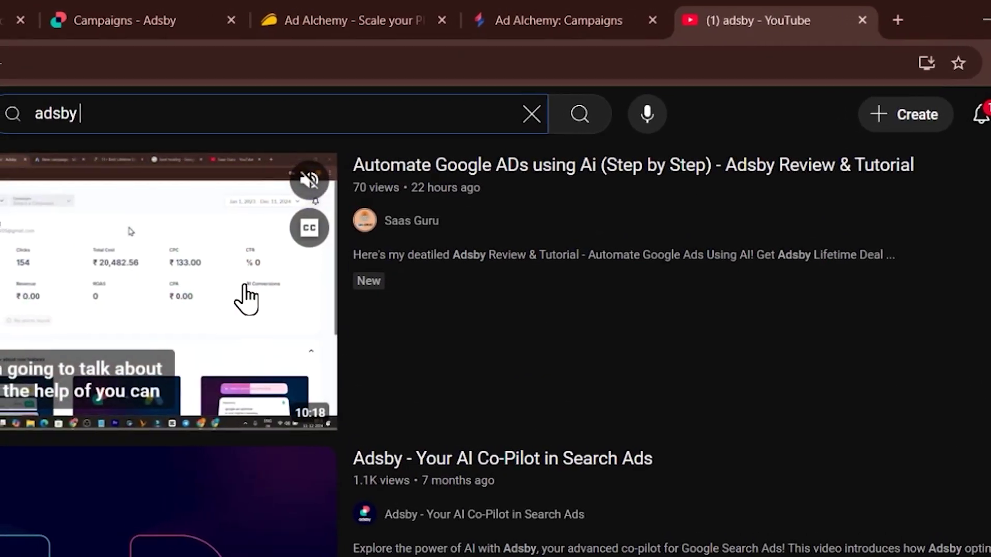